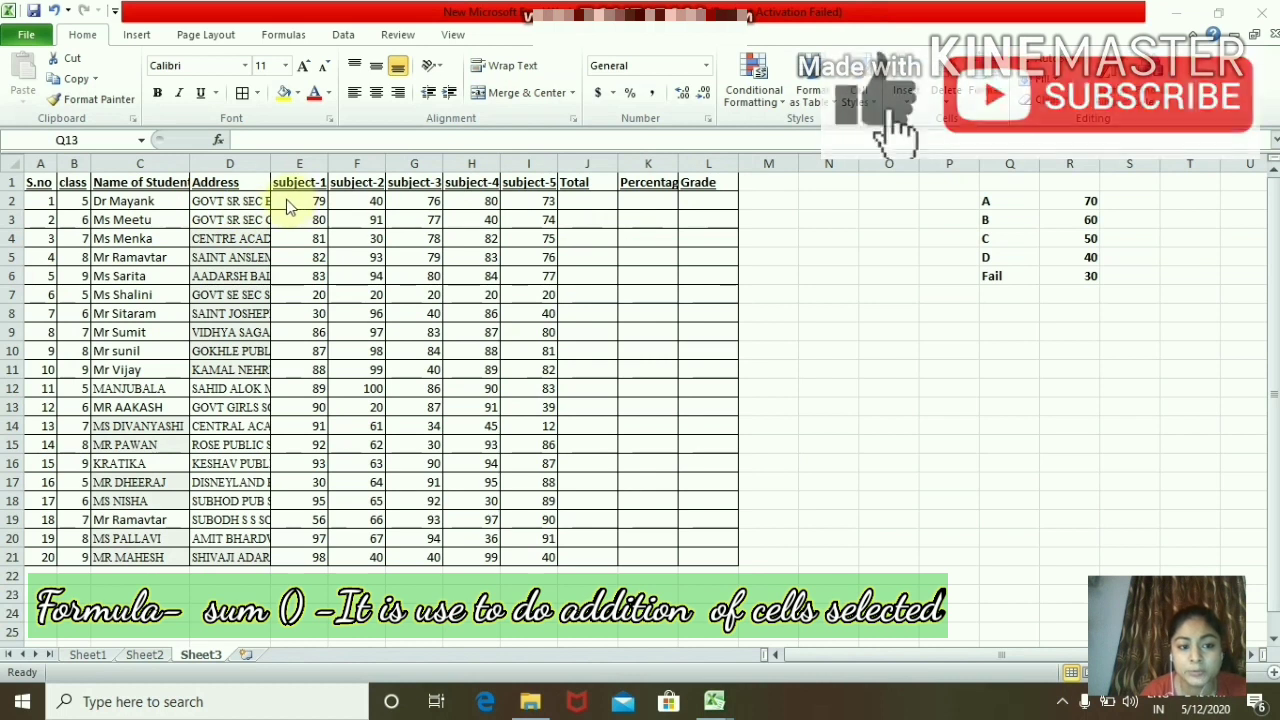
- Enter =SUM(E2:I2) in J2 for the first student's total
left_click(608, 203)
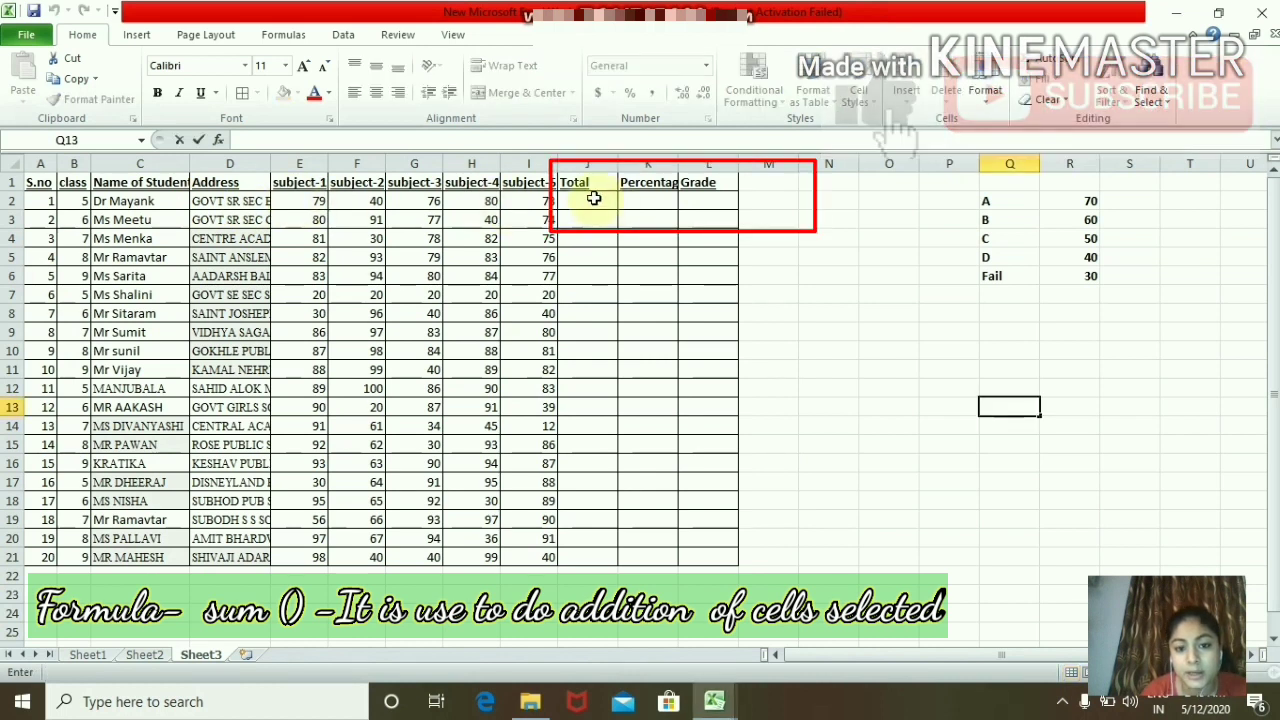
left_click(594, 199)
type("=")
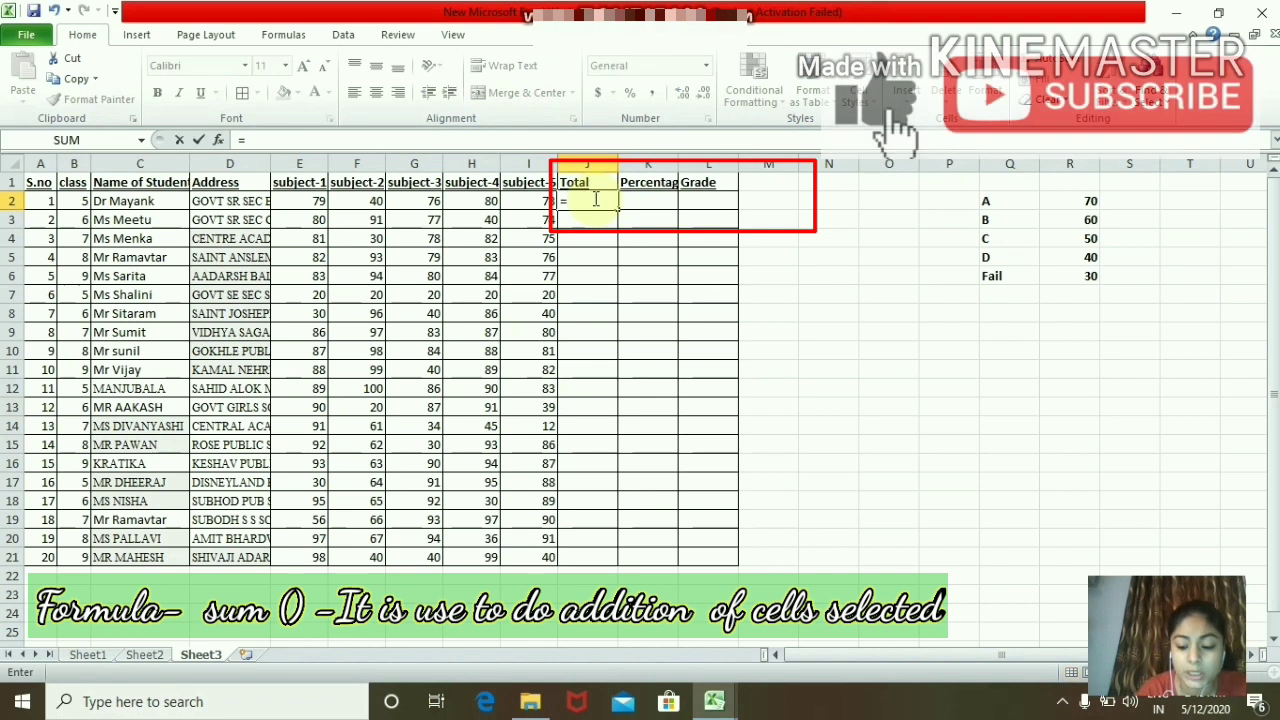
type("sum")
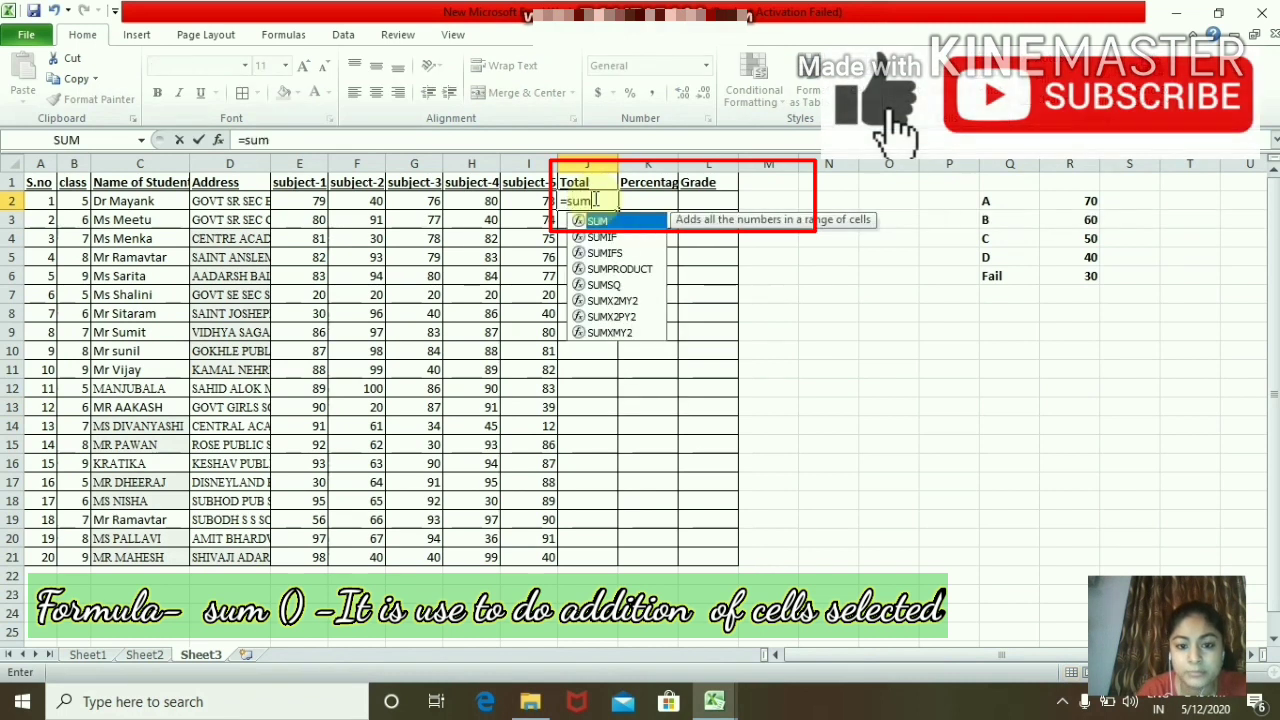
type("(")
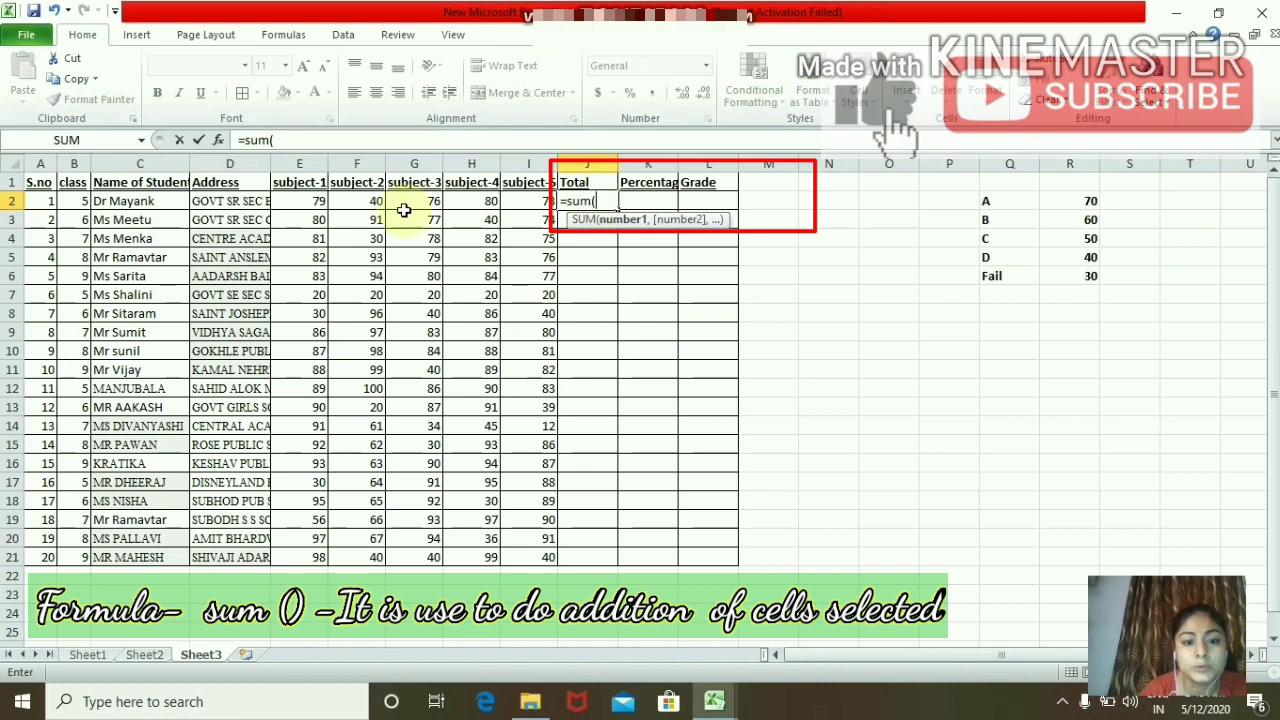
left_click_drag(308, 201, 515, 201)
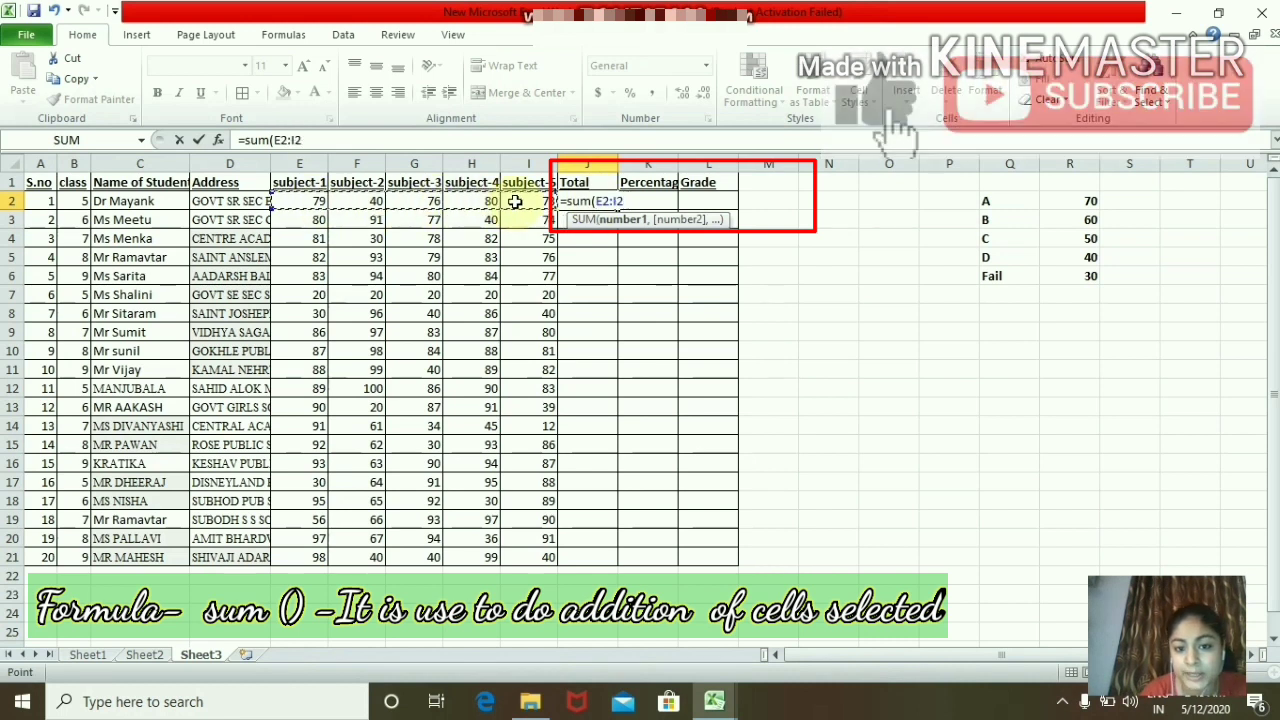
type(")")
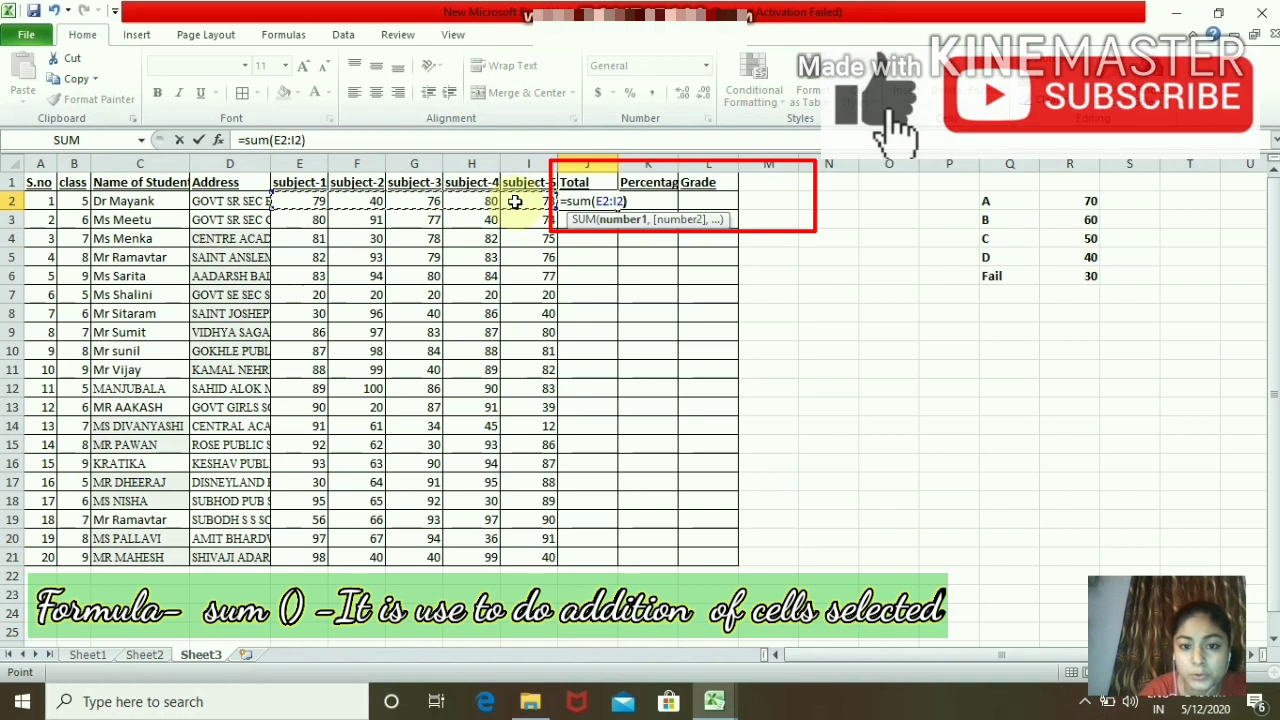
key("Return")
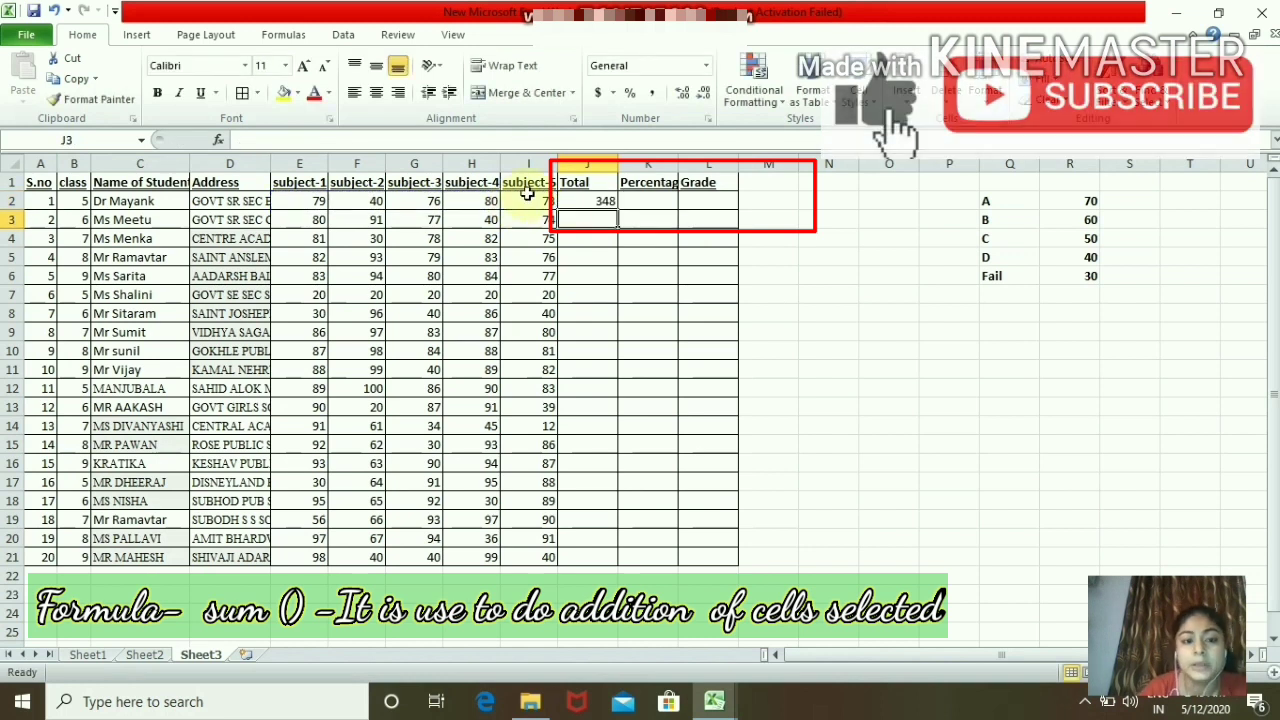
- Fill the total formula down to J21 for all 20 students
left_click(582, 201)
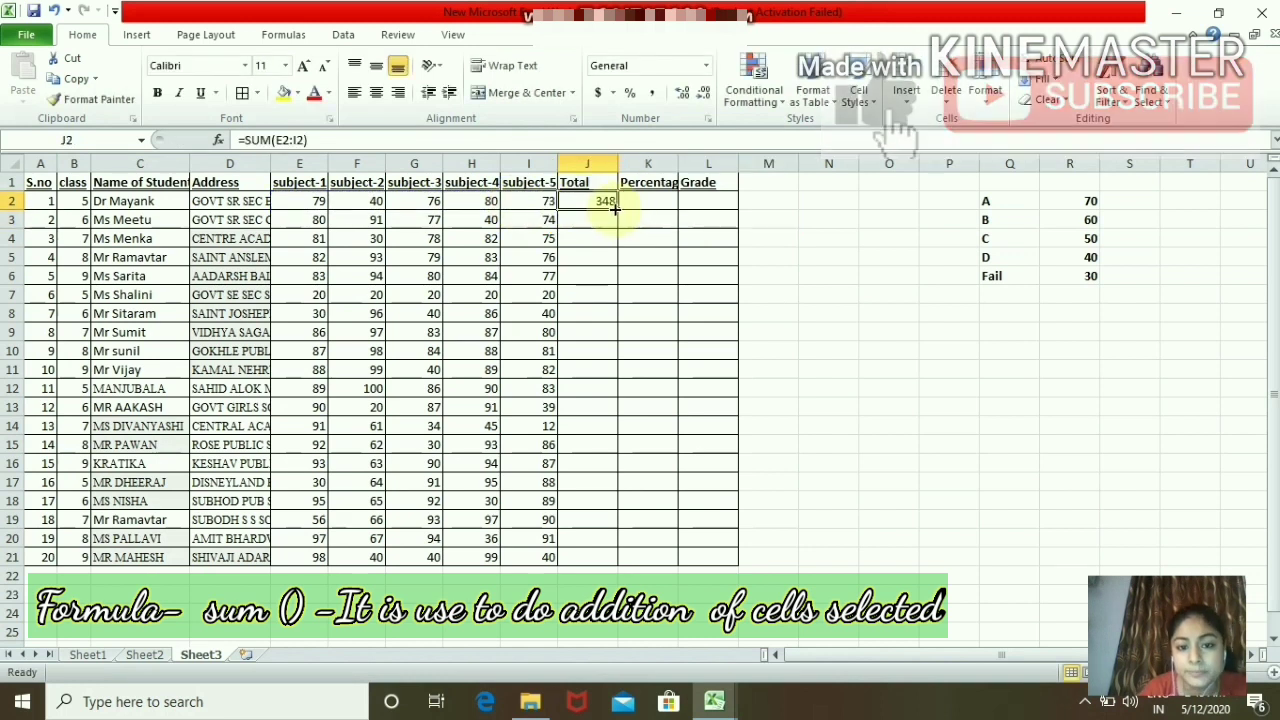
left_click_drag(613, 207, 617, 560)
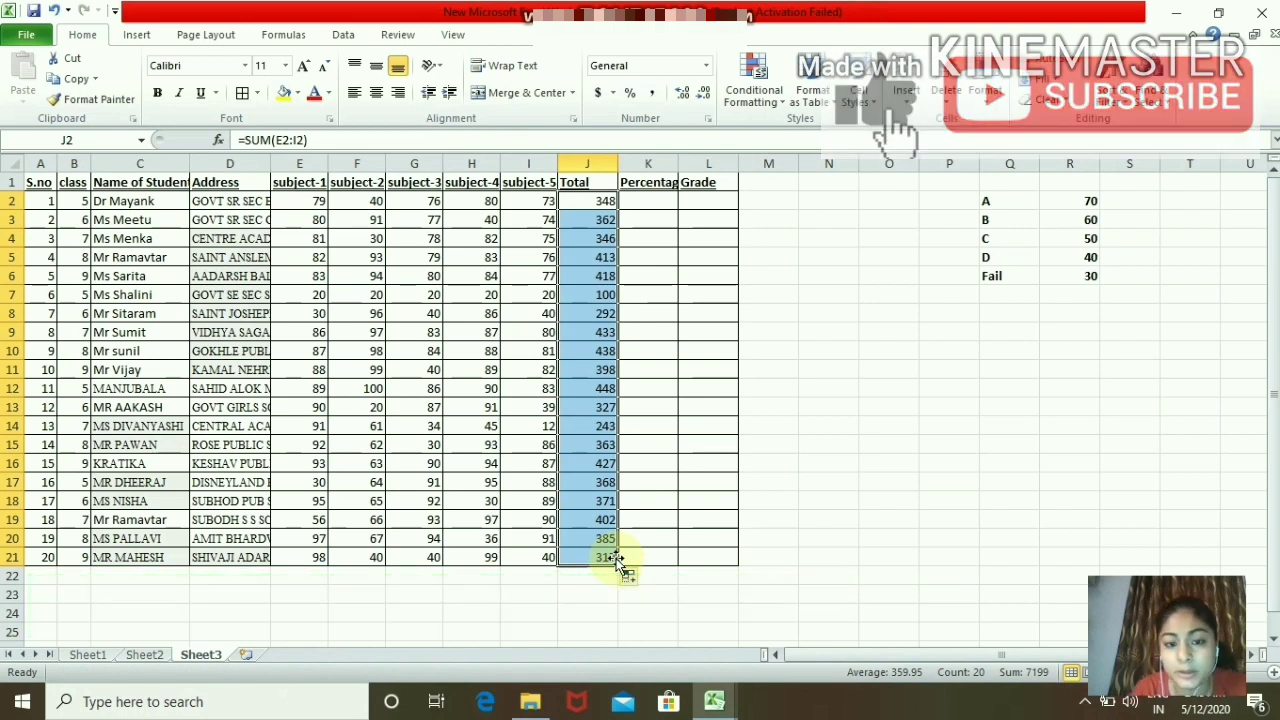
left_click(653, 201)
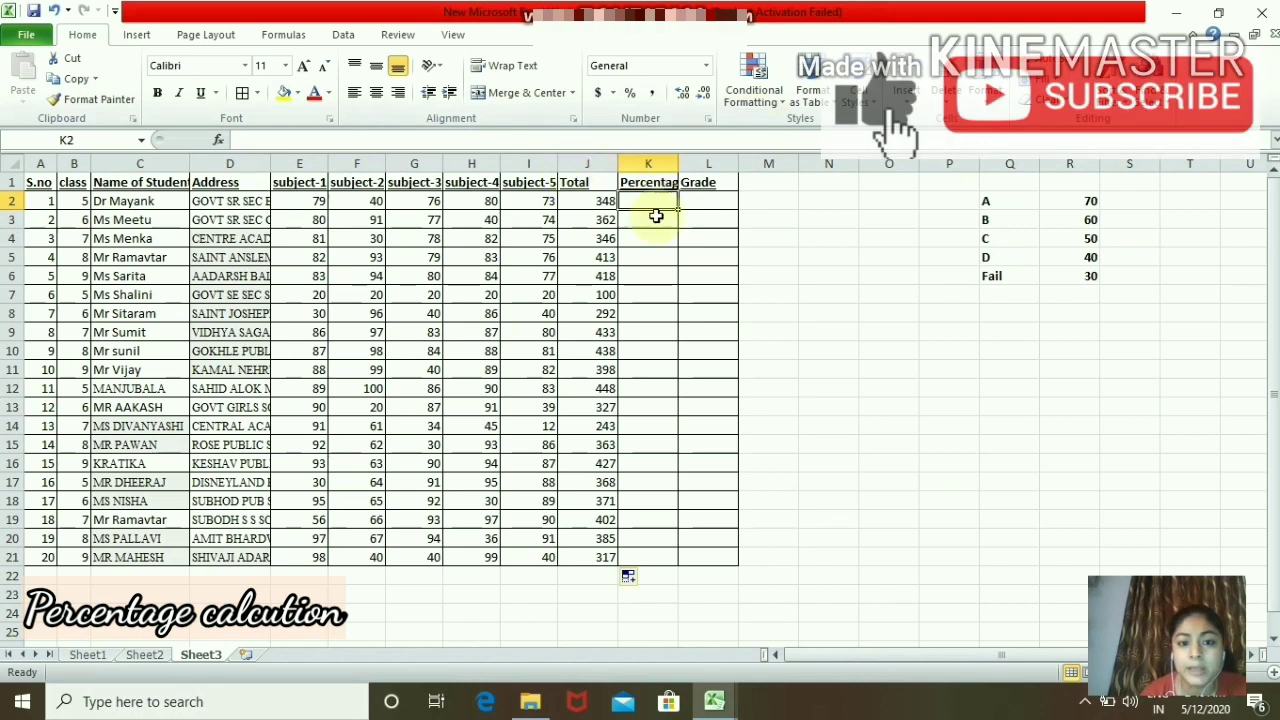
- Format K2 as a percentage and enter =J2/500
left_click(630, 97)
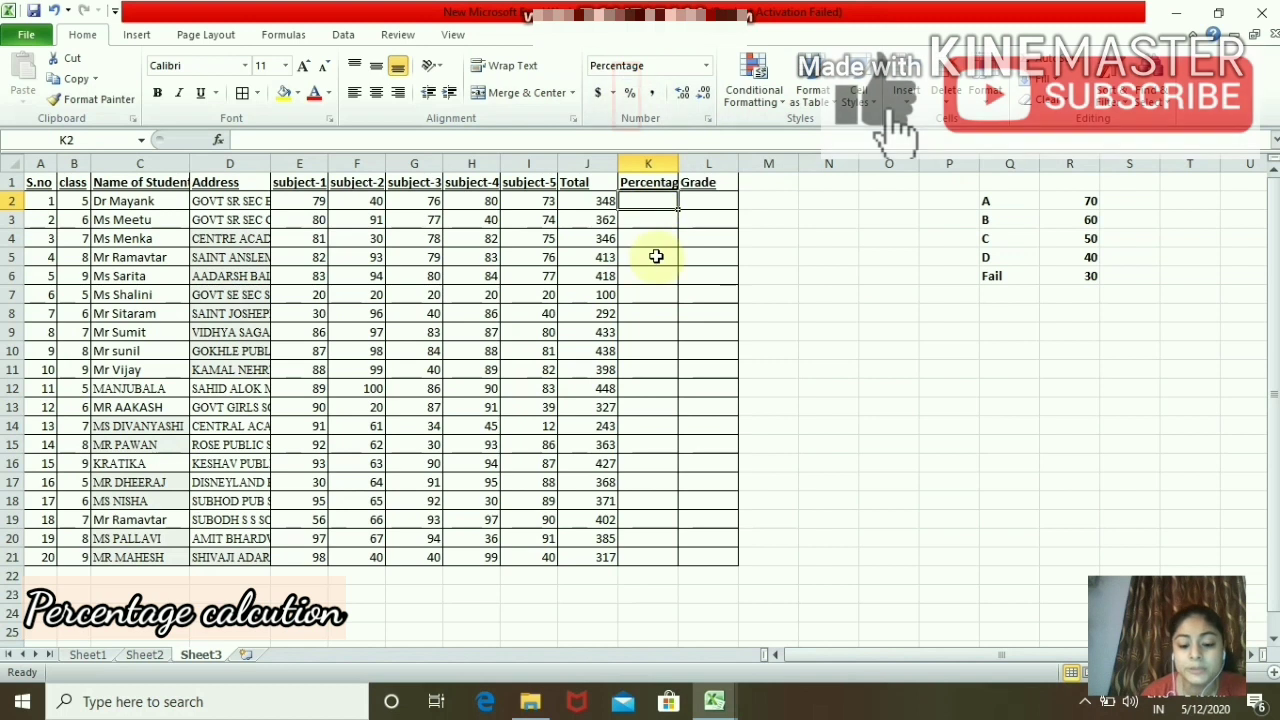
type("7")
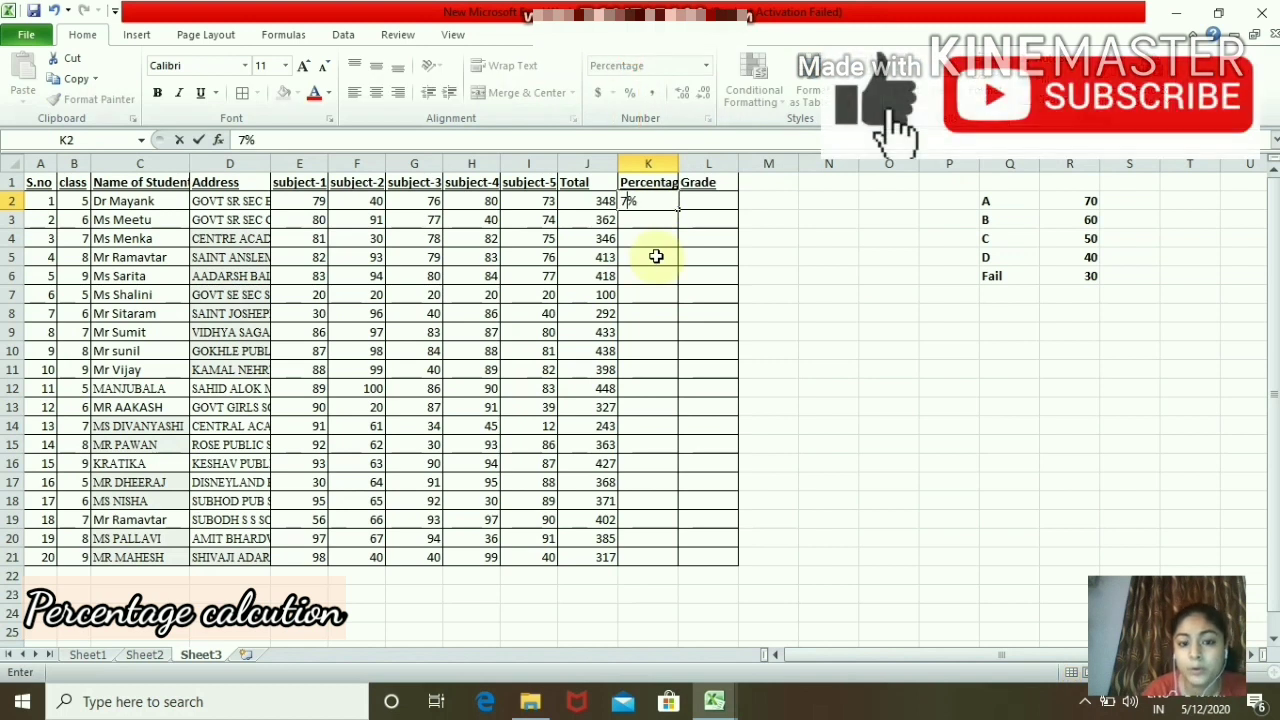
key("BackSpace")
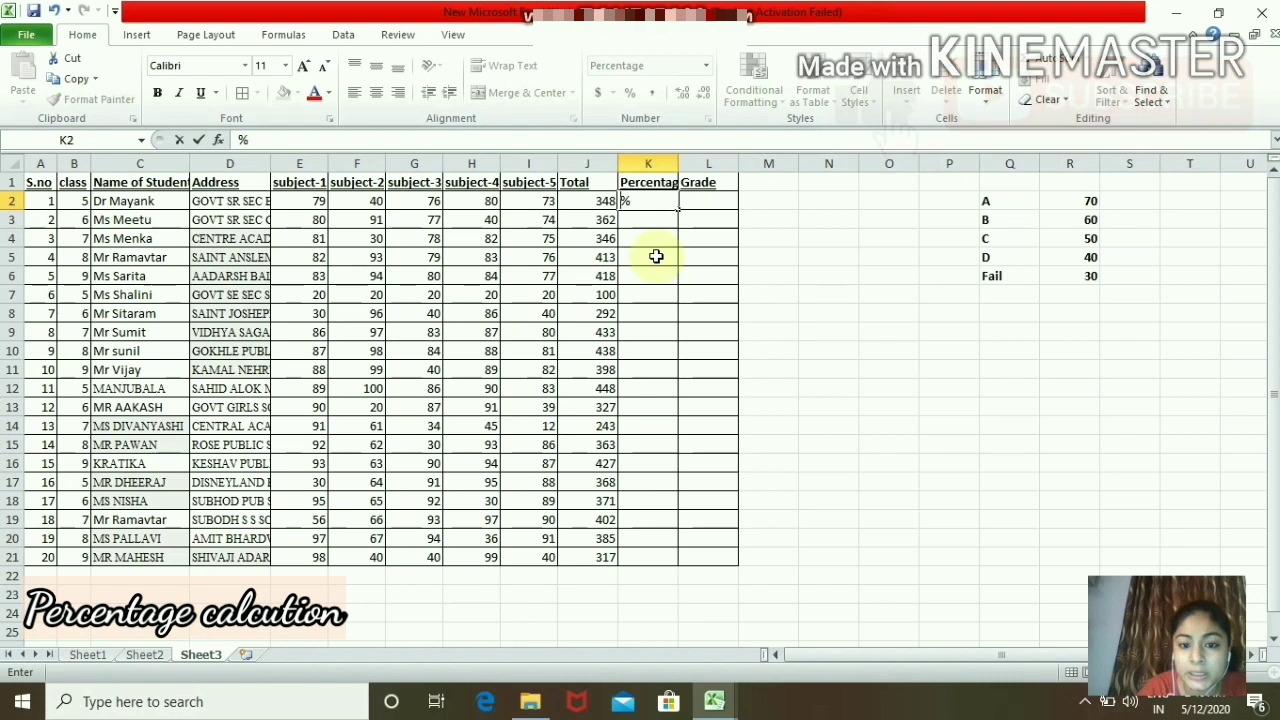
type("=")
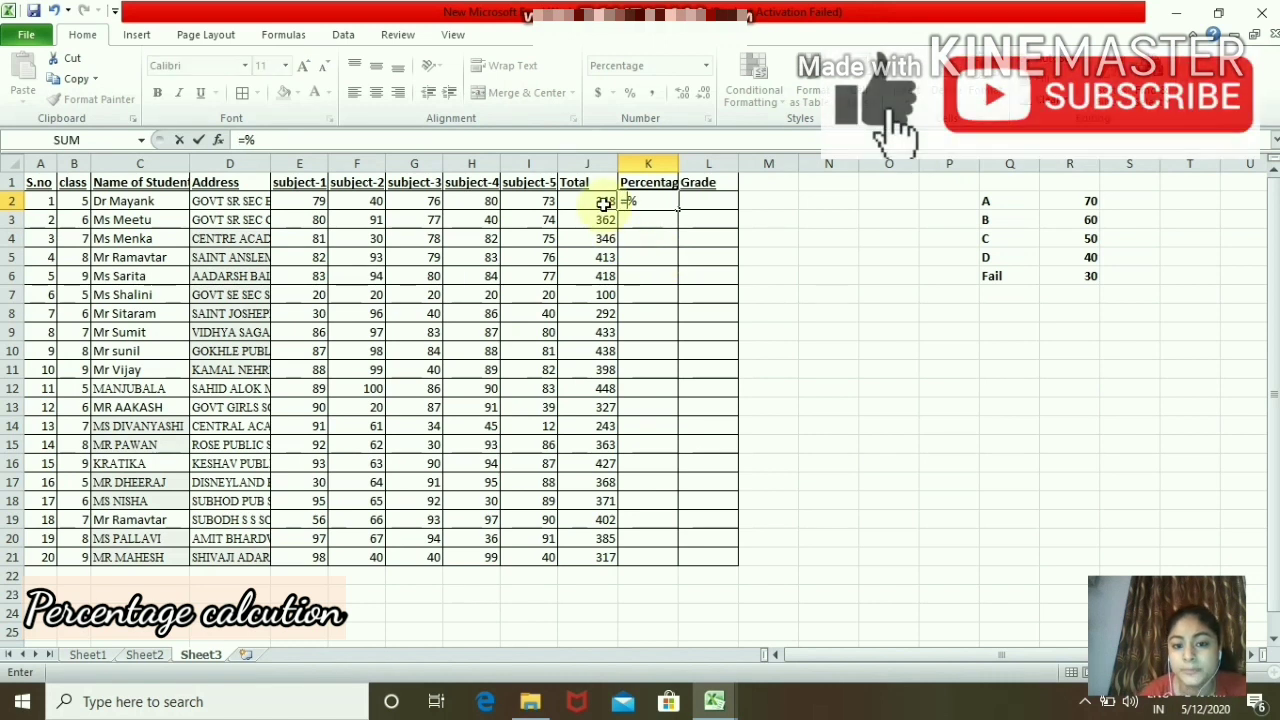
left_click(604, 203)
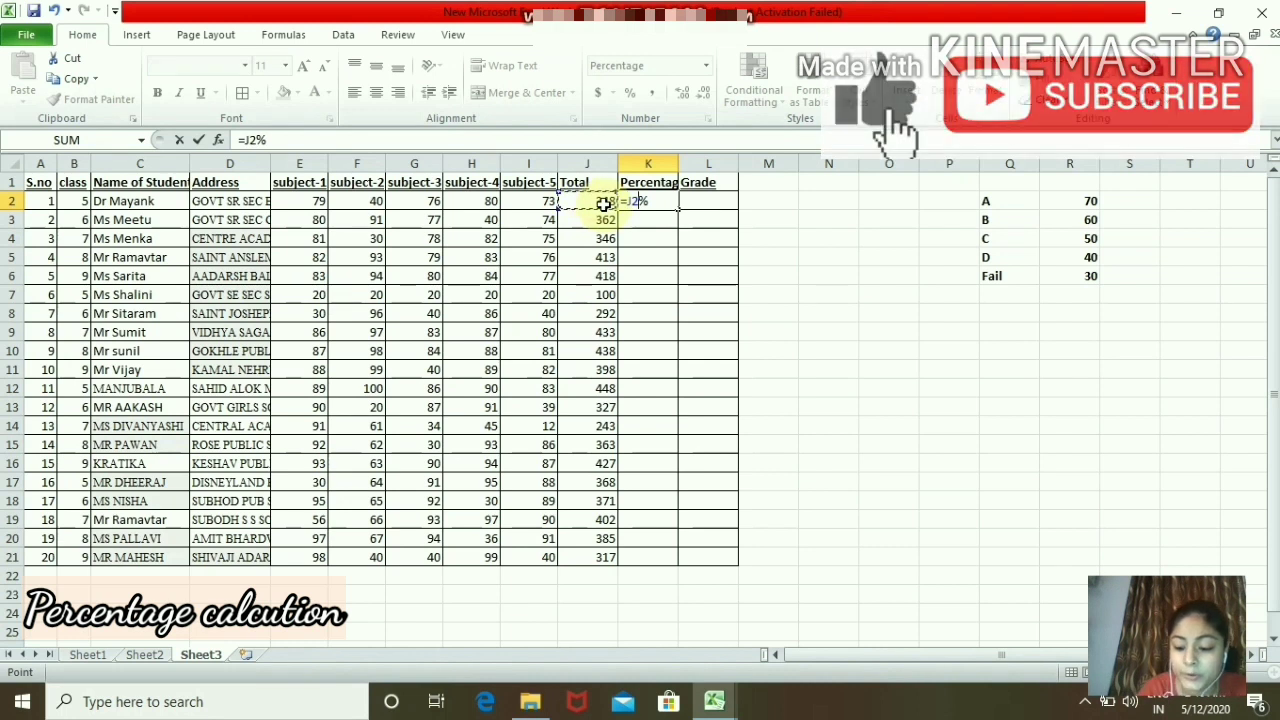
type("/")
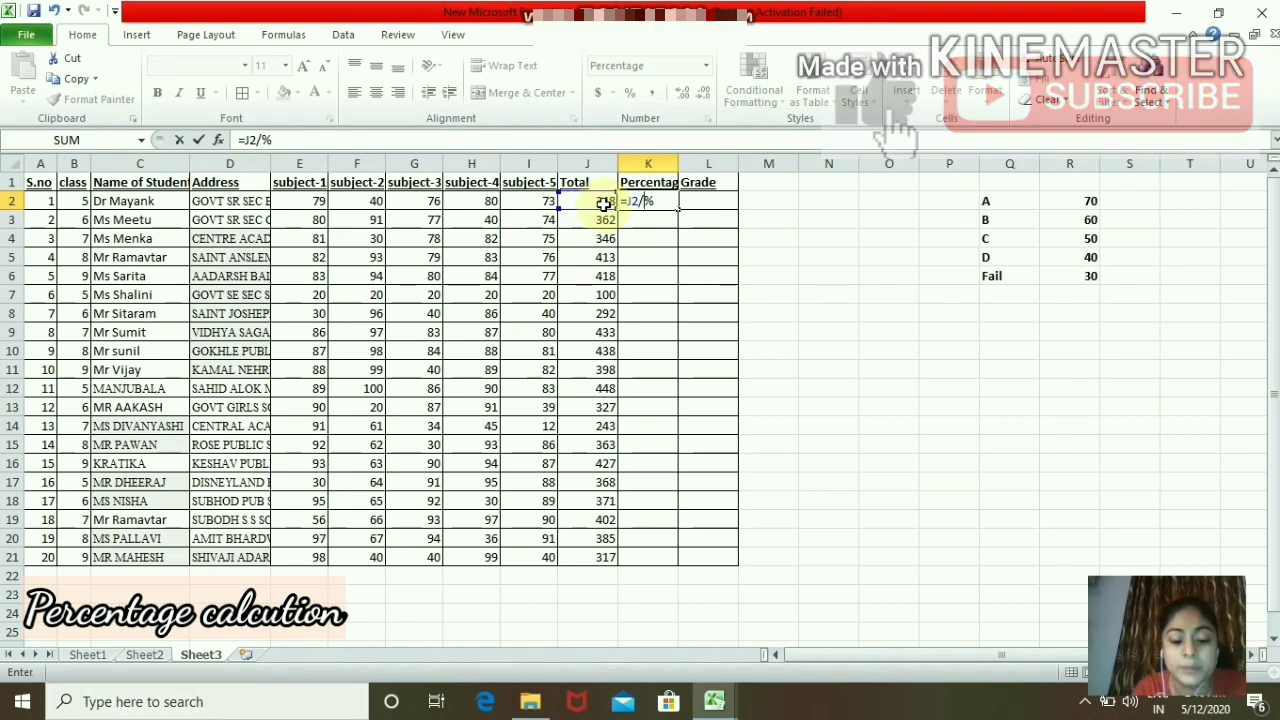
type("500")
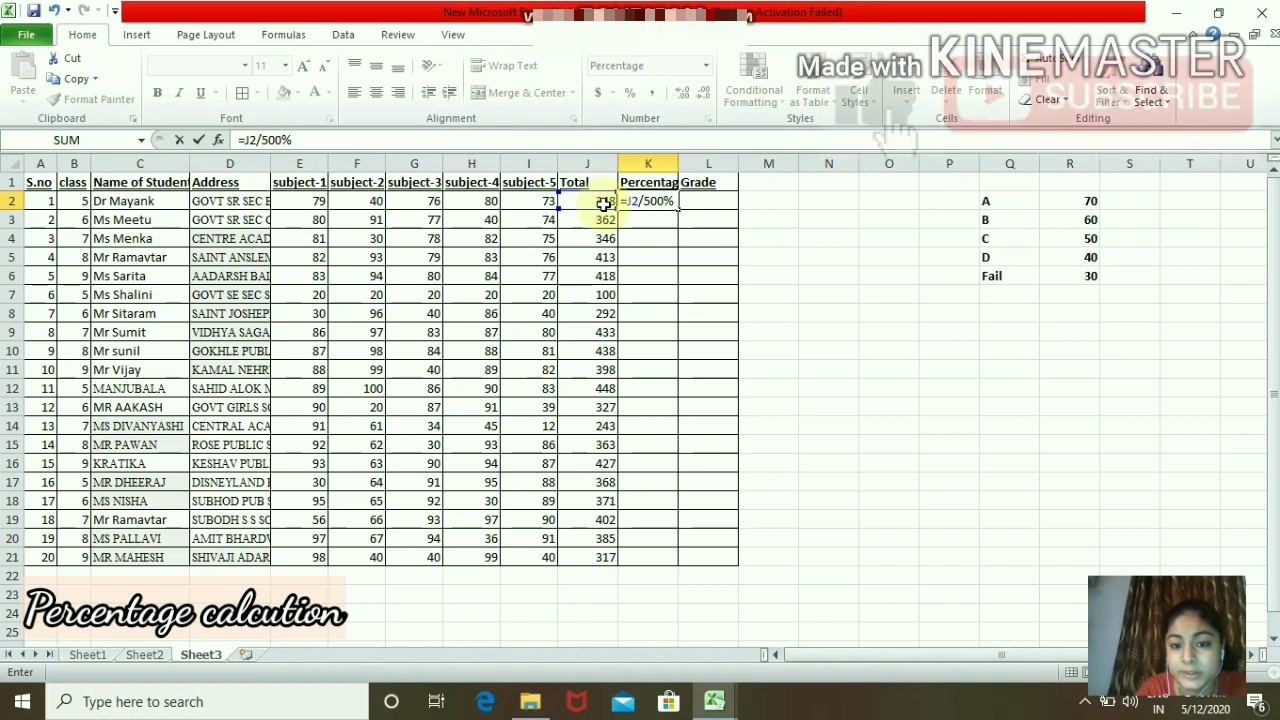
key("Return")
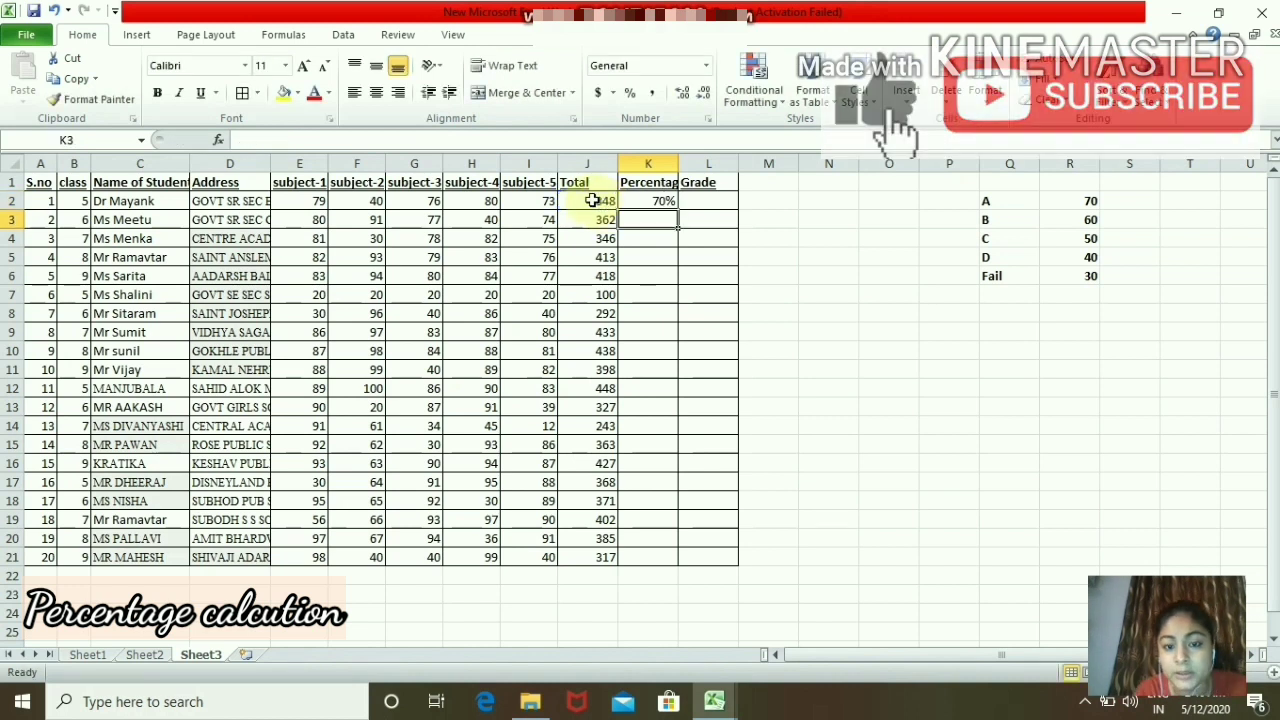
- Fill the percentage formula down to K21, giving 70% down to 63%
left_click(662, 203)
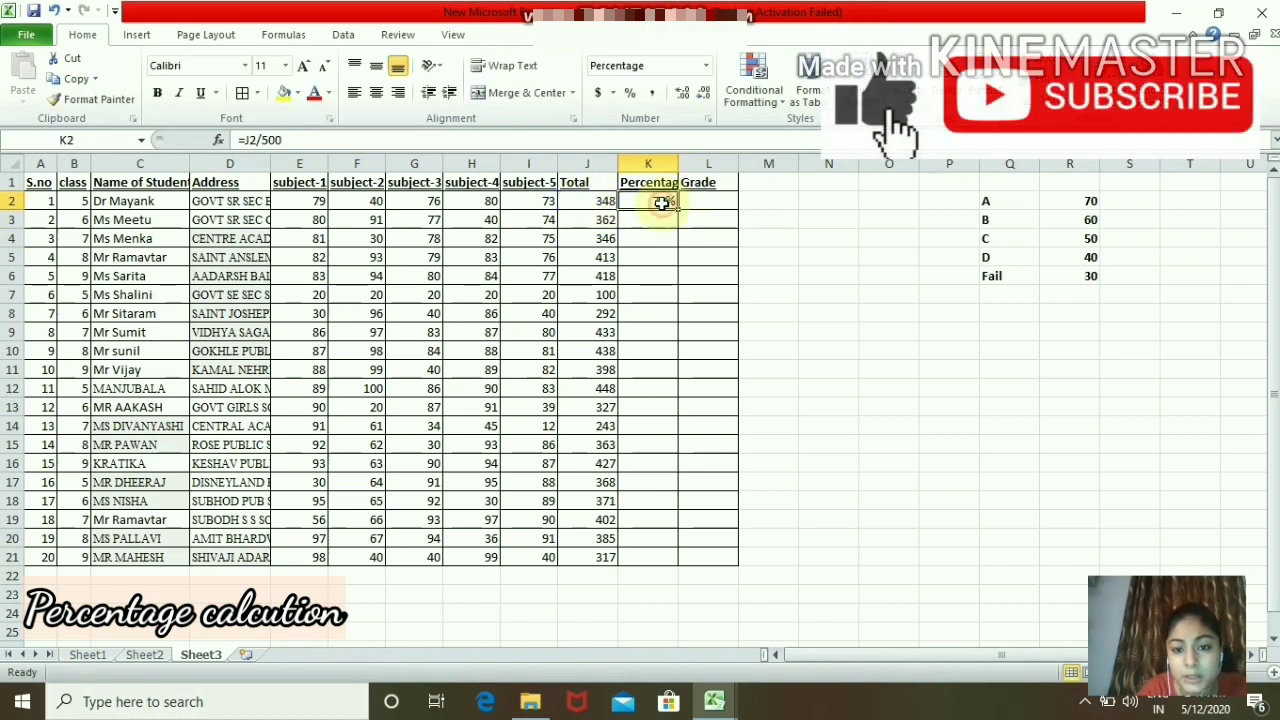
left_click_drag(679, 209, 667, 478)
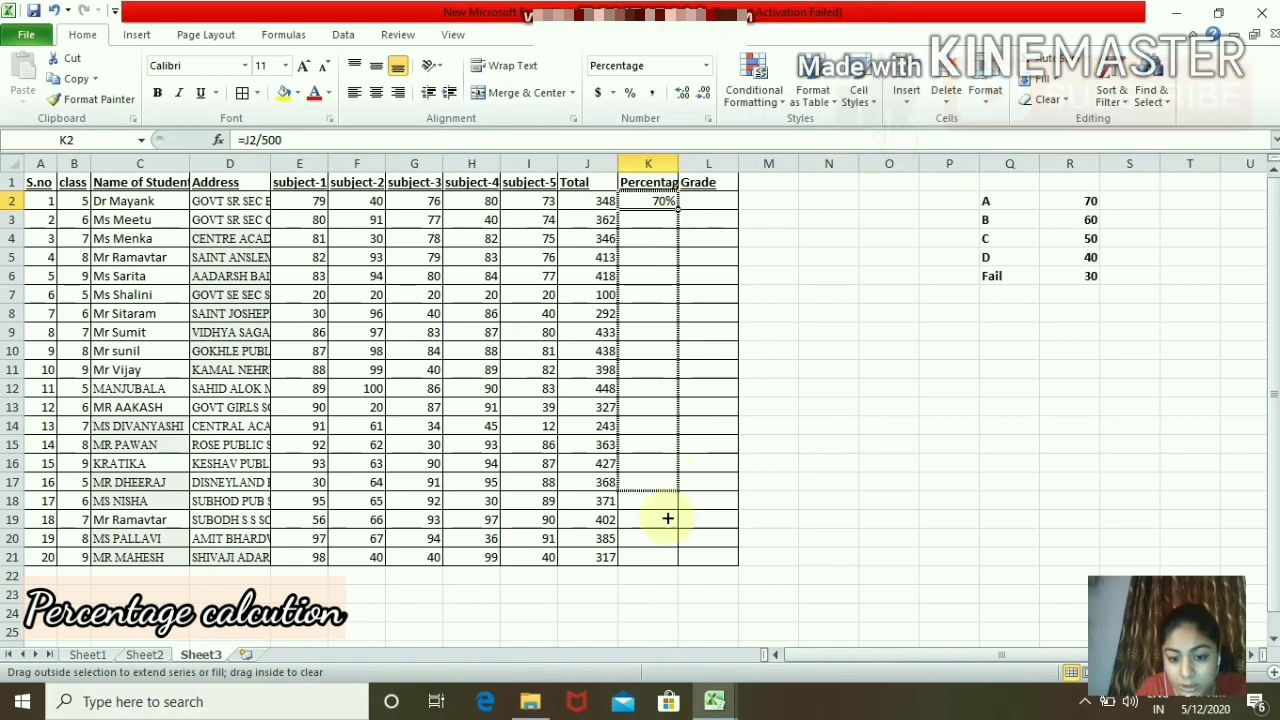
left_click_drag(667, 478, 667, 560)
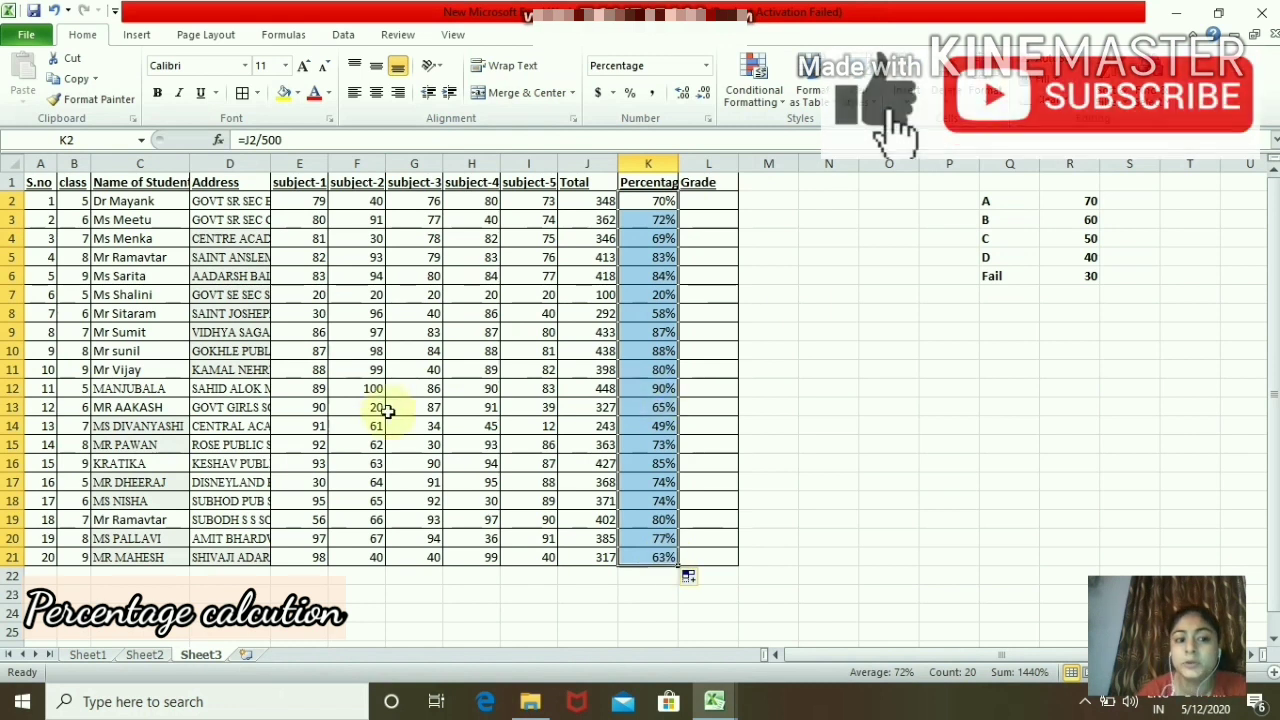
left_click(706, 202)
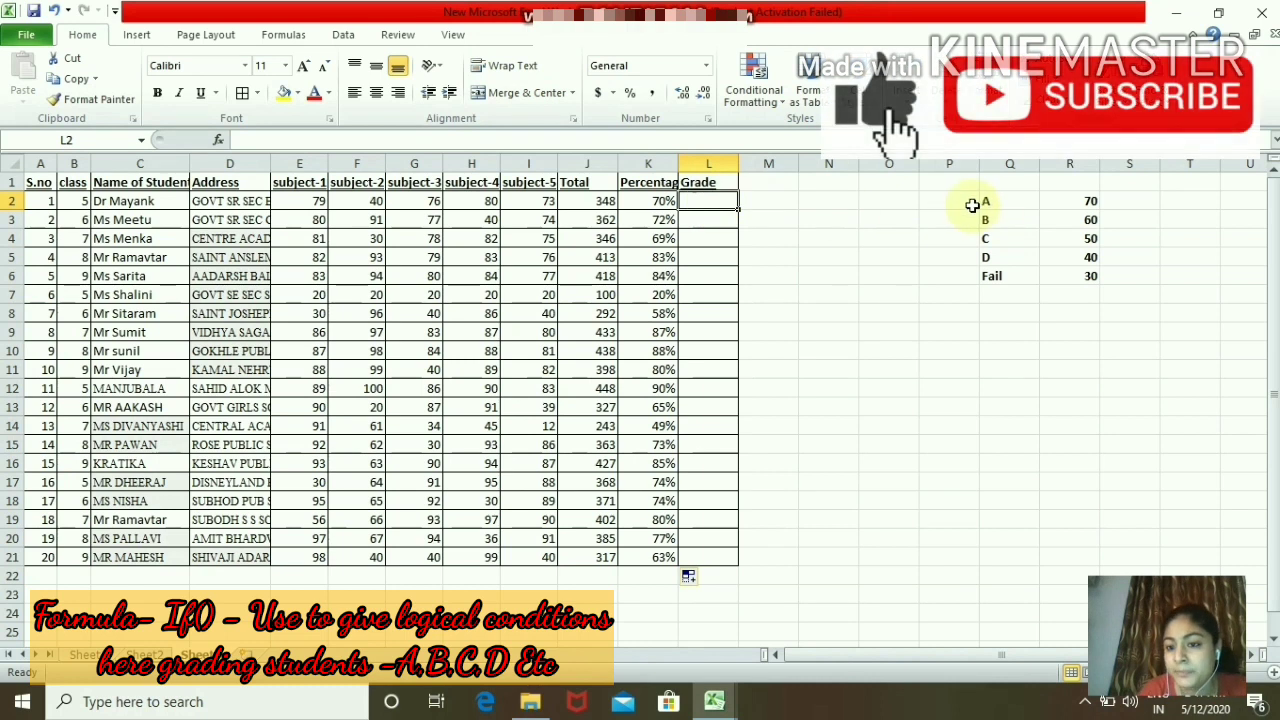
left_click_drag(985, 203, 1066, 278)
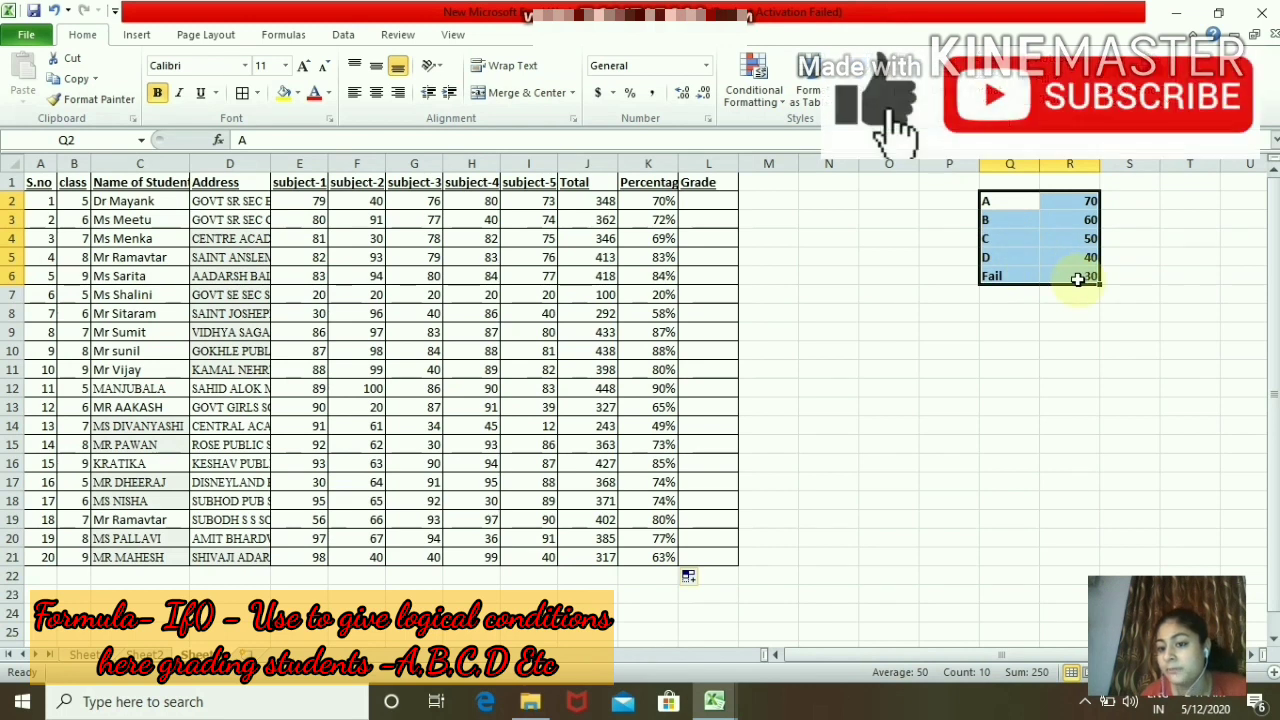
left_click(697, 204)
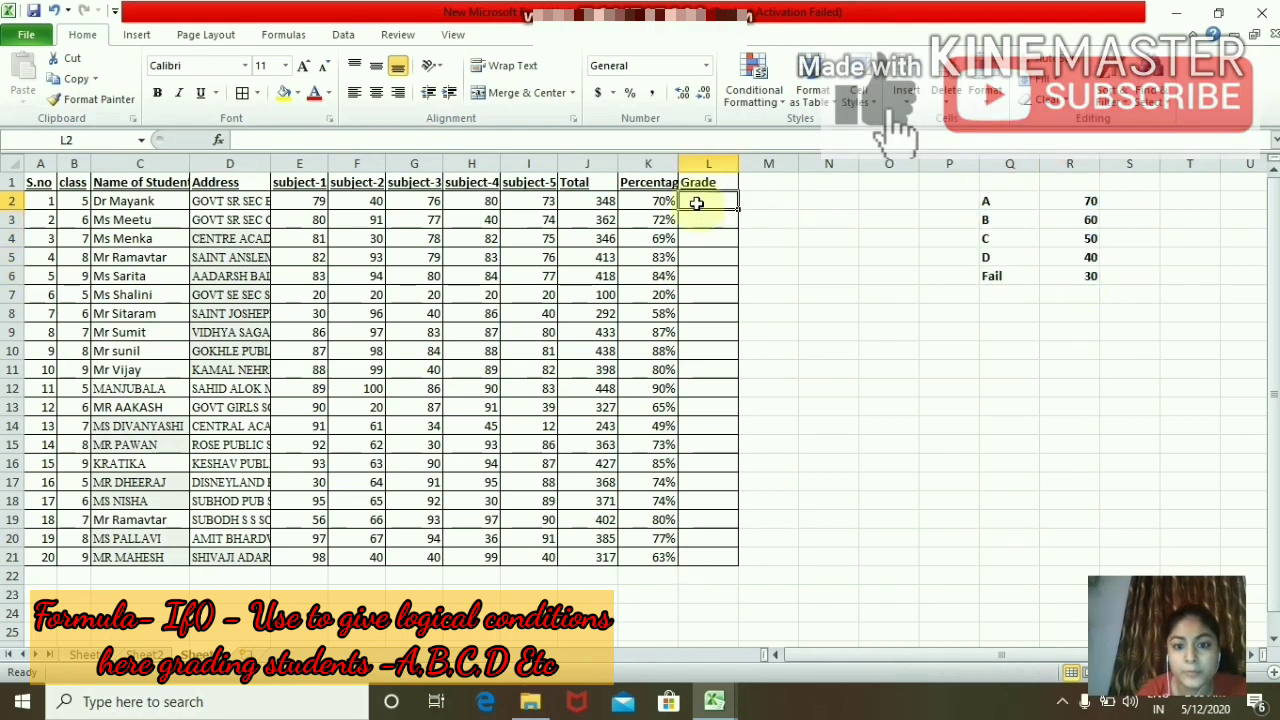
- Start L2's nested IF: grade A above 70% of K2, B above 60%
type("=")
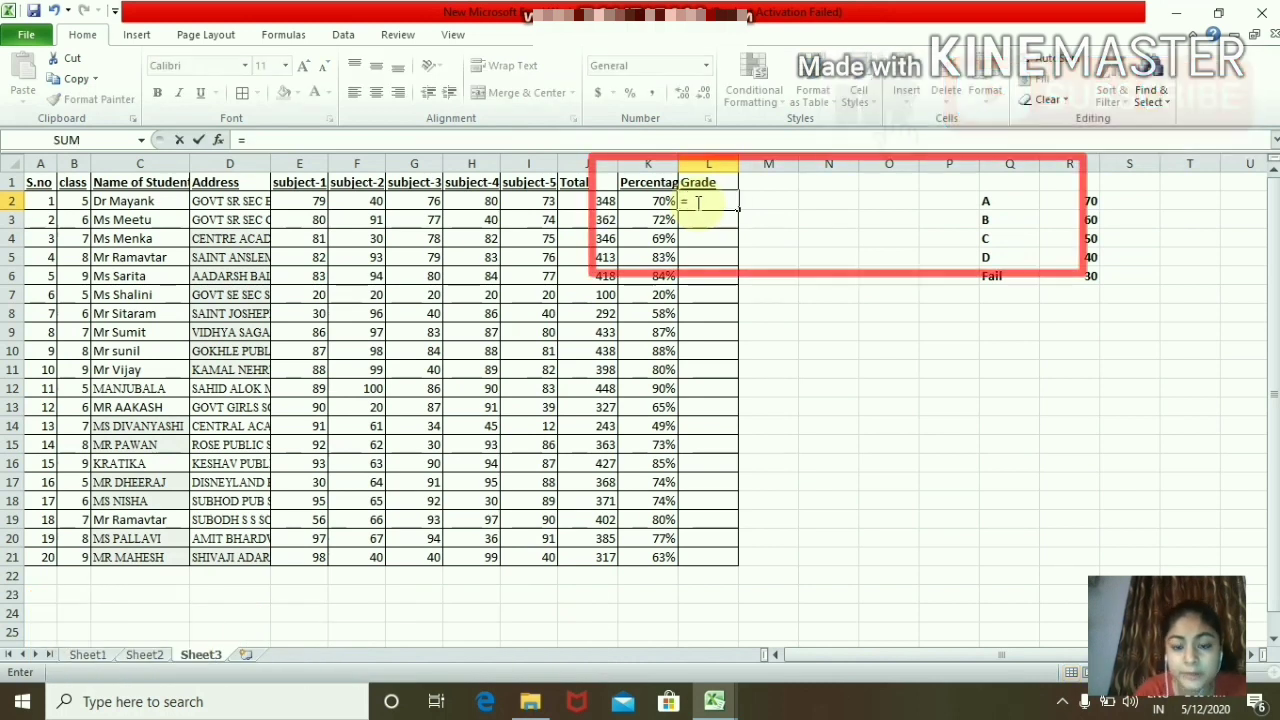
type("I")
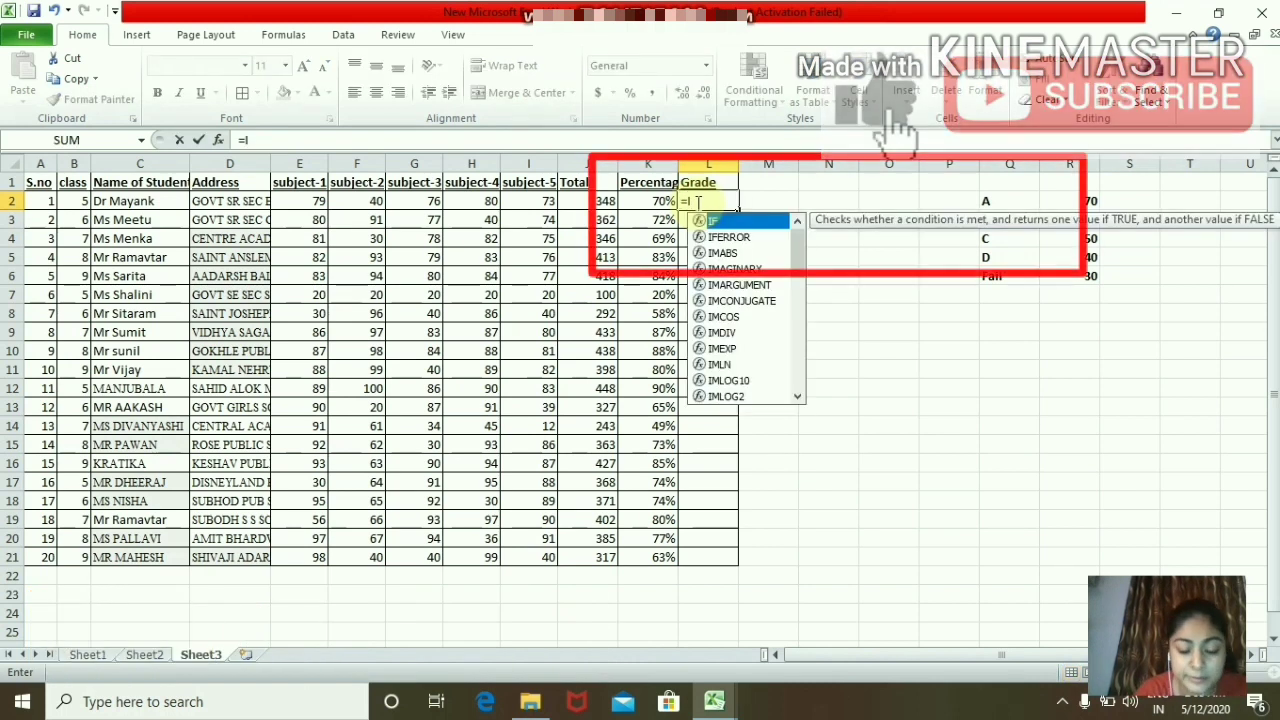
type("f(")
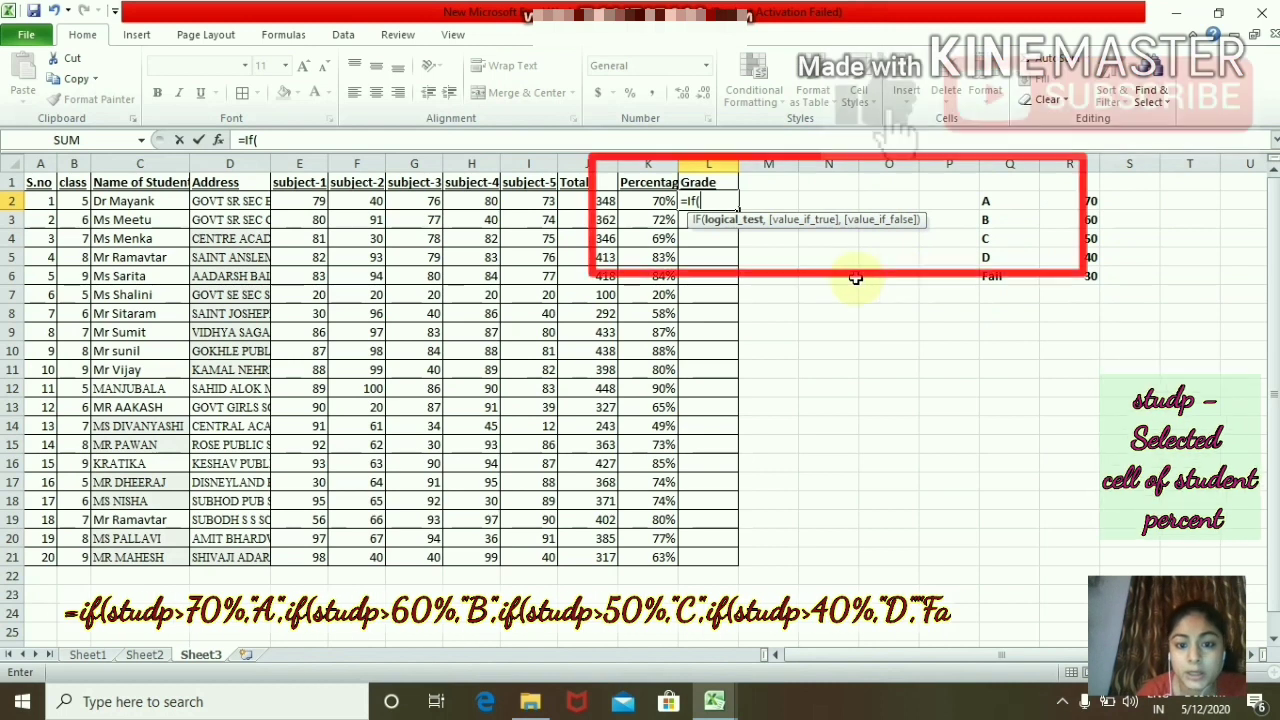
left_click(648, 201)
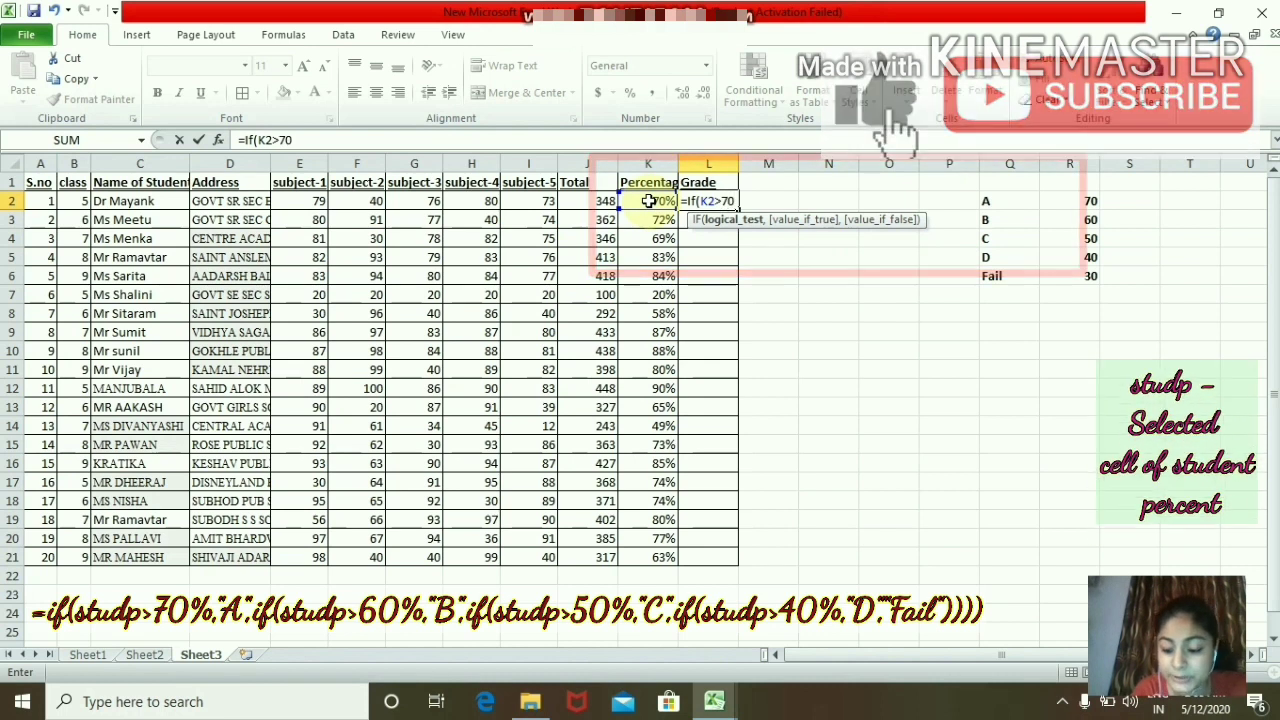
type("%")
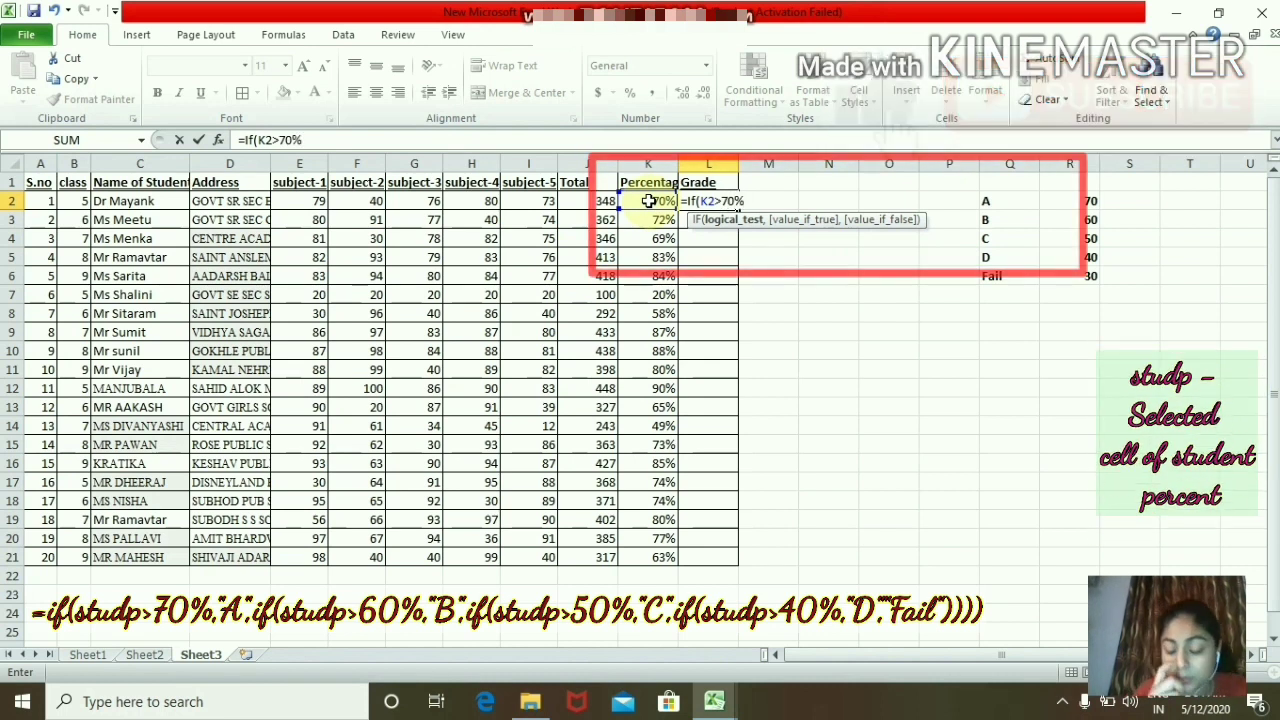
type(",\"A")
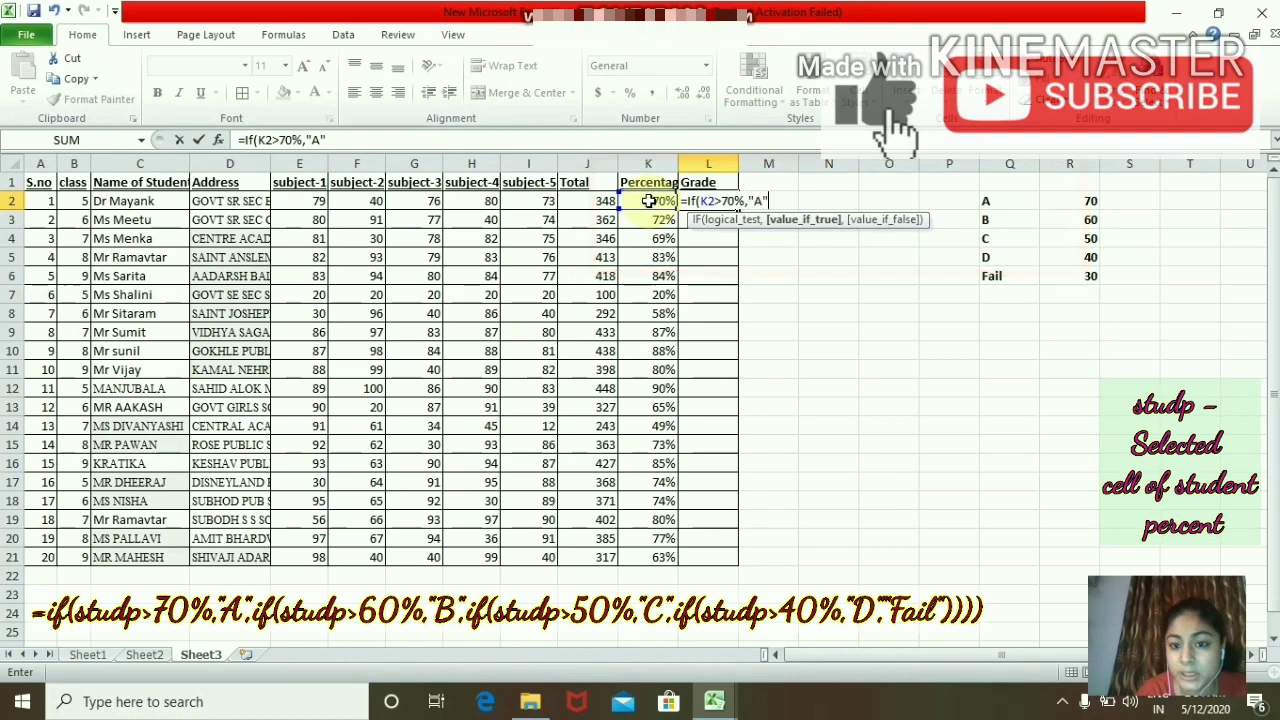
type(",")
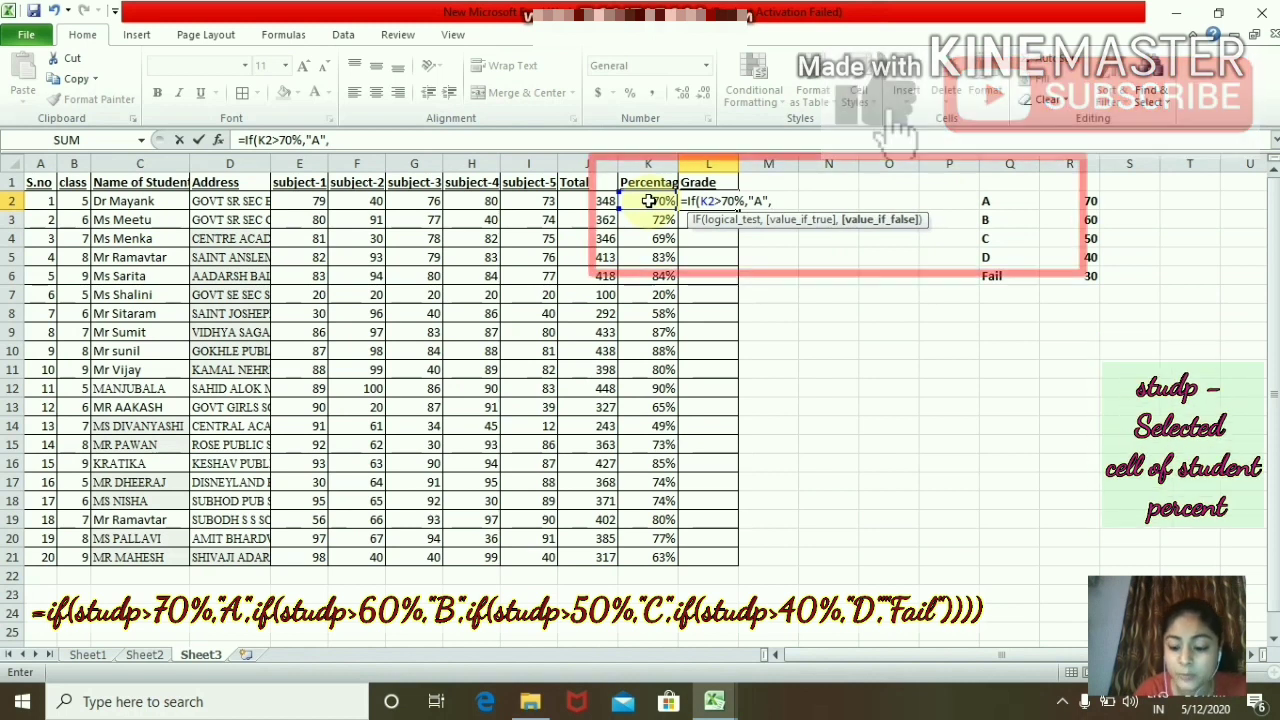
type("If")
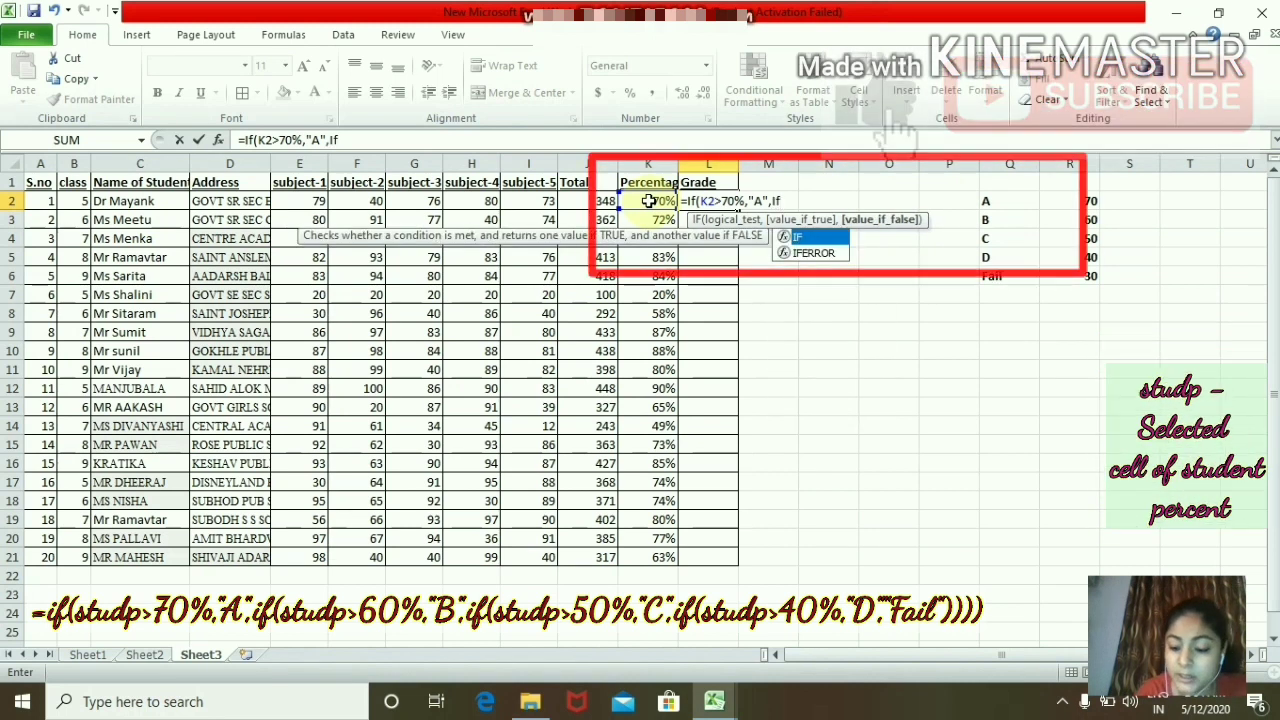
type("(")
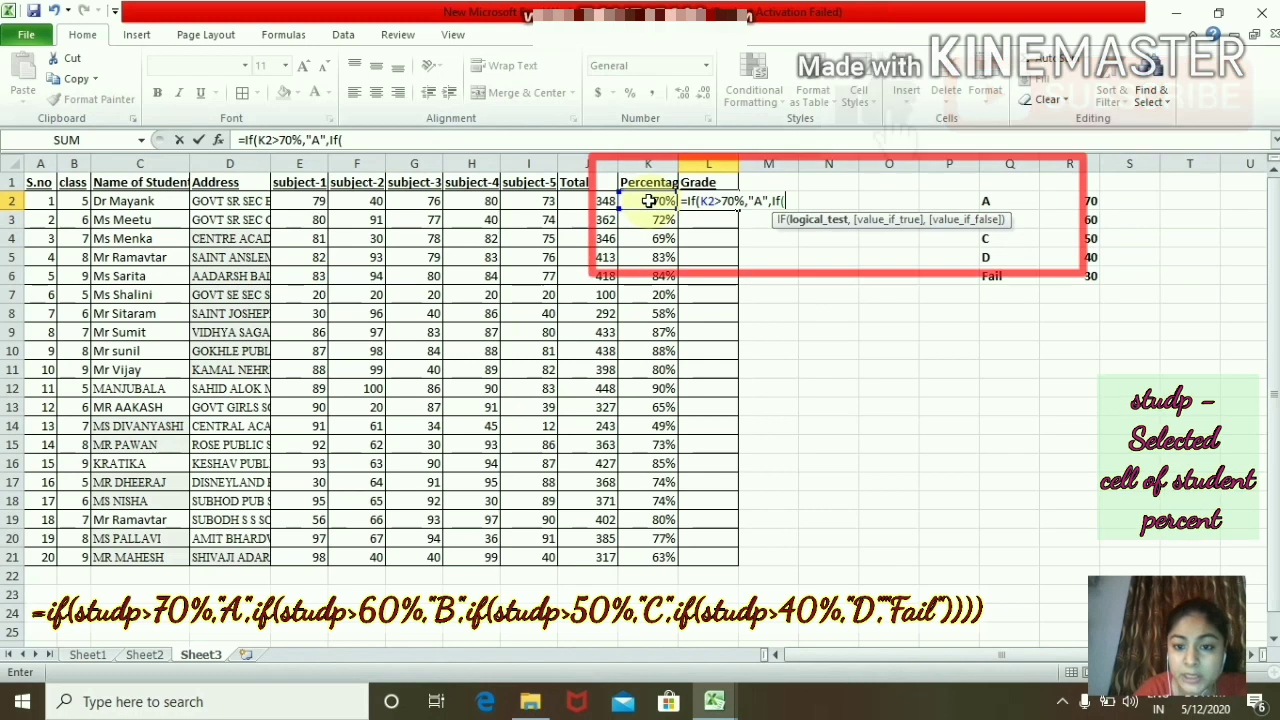
left_click(649, 201)
type(">")
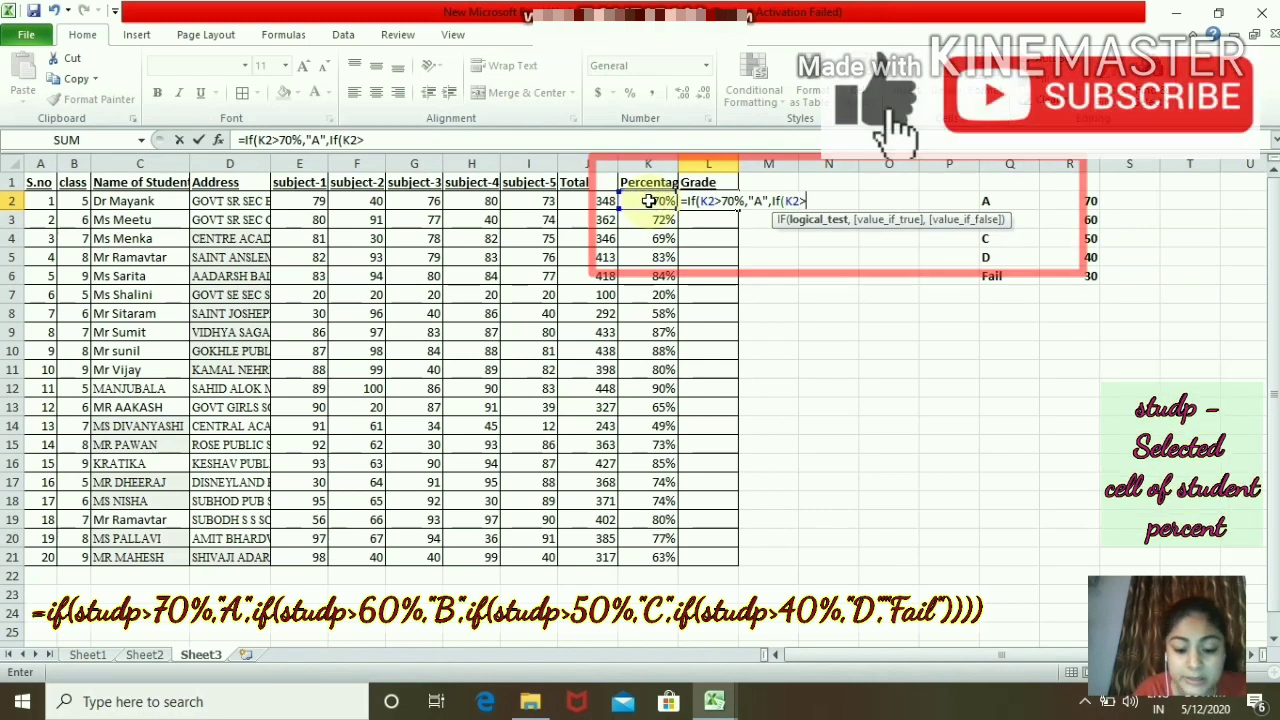
type("60")
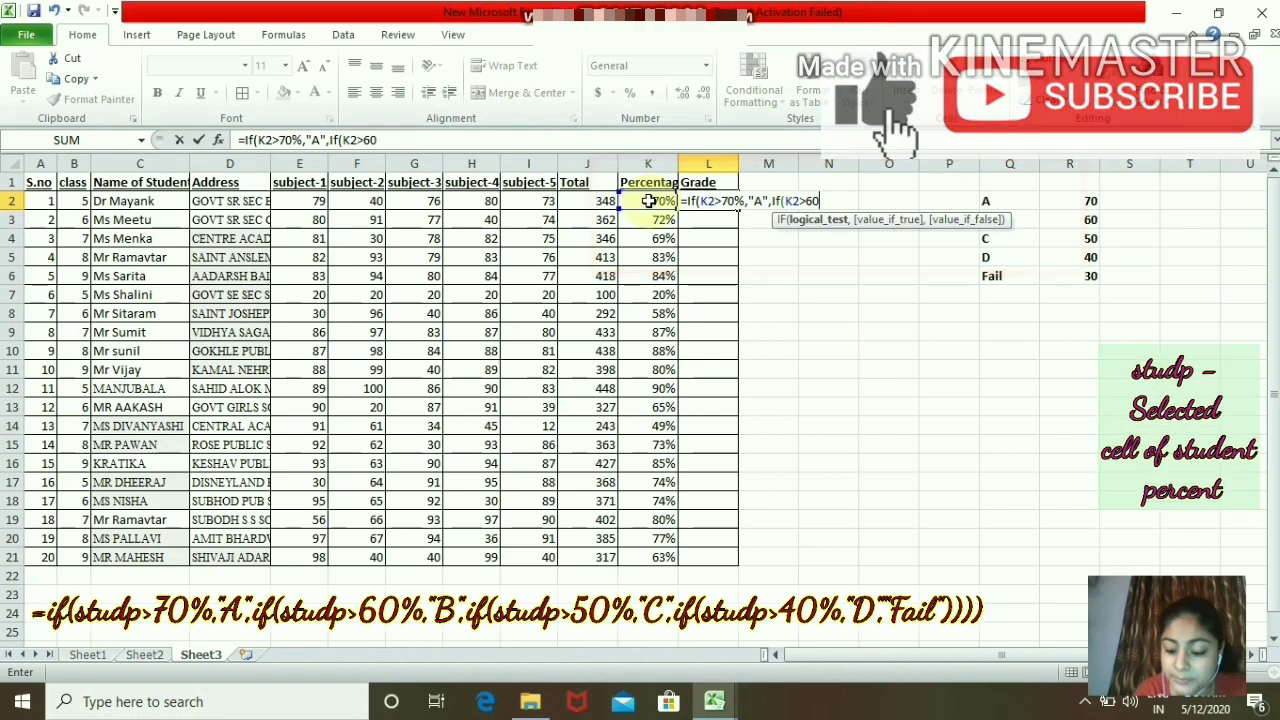
type("%")
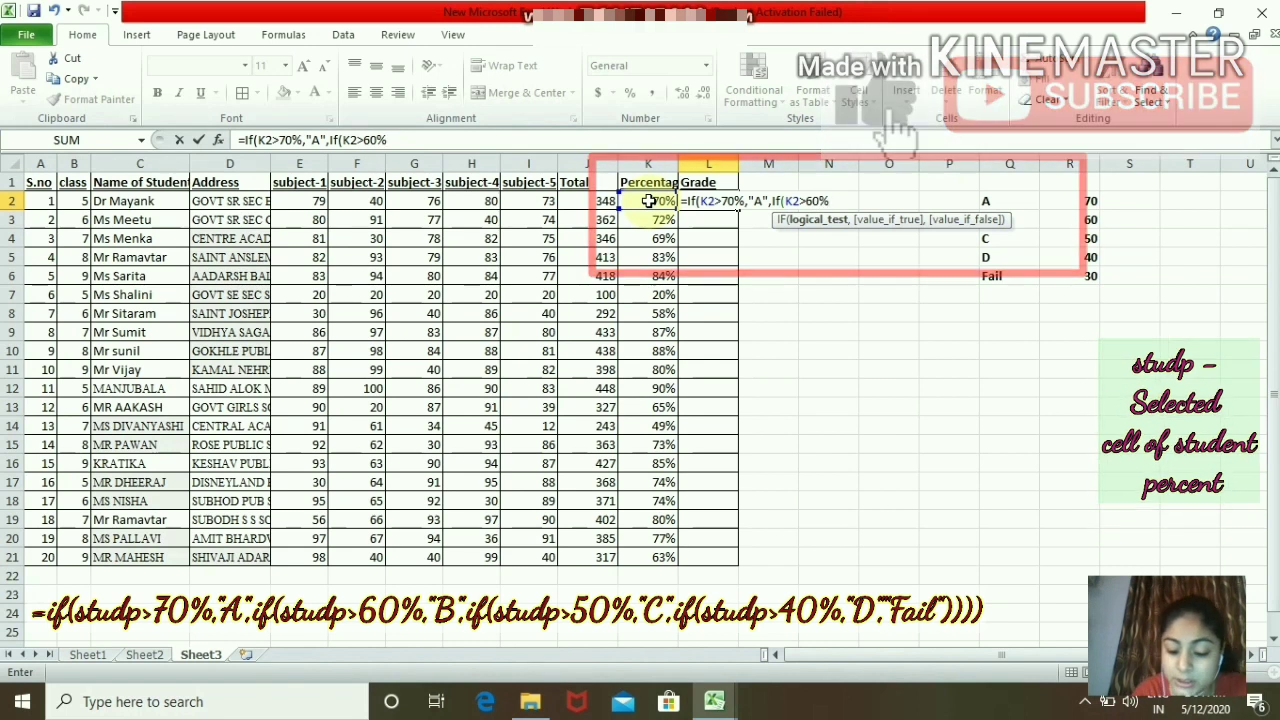
type(",\"B\"")
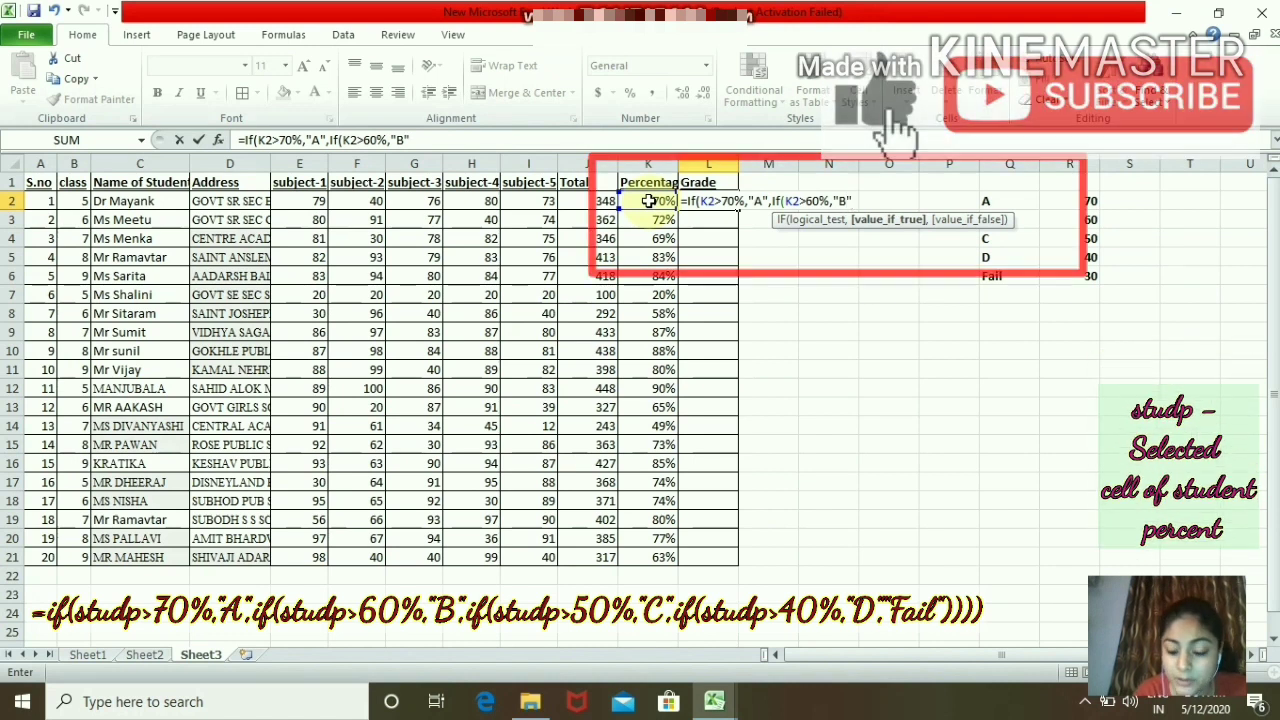
type(",if")
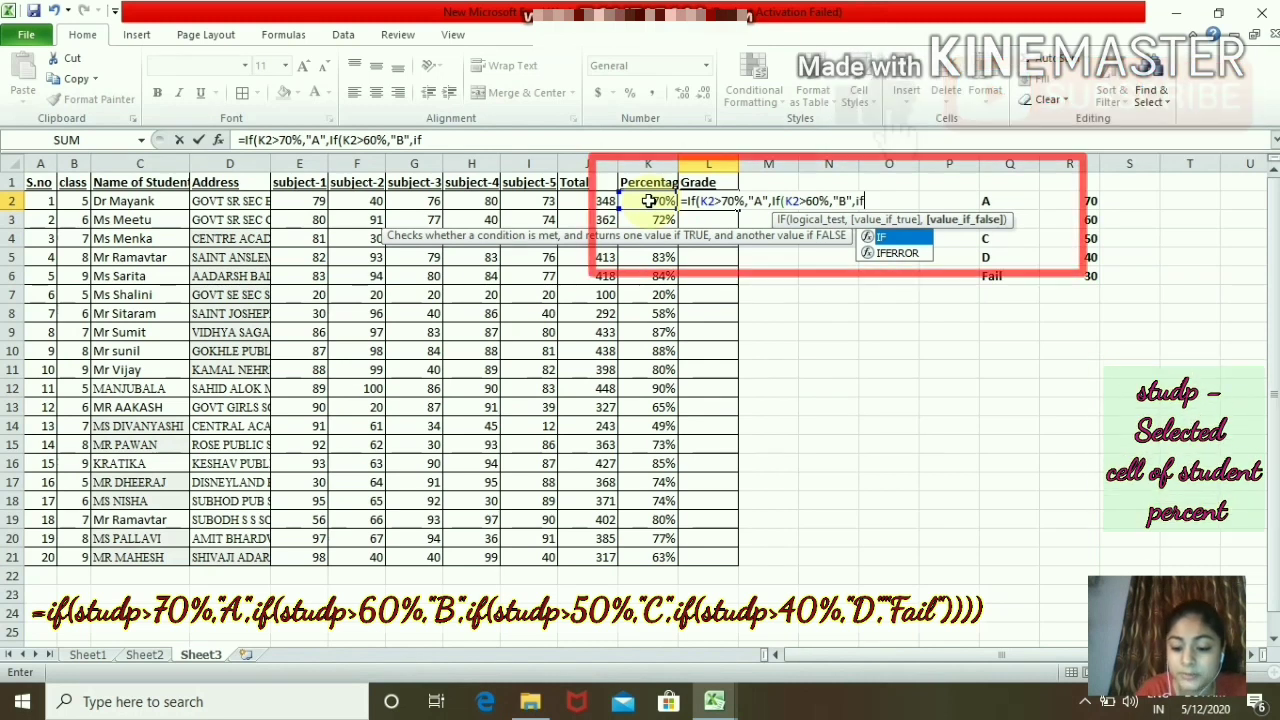
type("(")
- Add C above 50%, D above 40%, otherwise Fail, and close all brackets
left_click(648, 200)
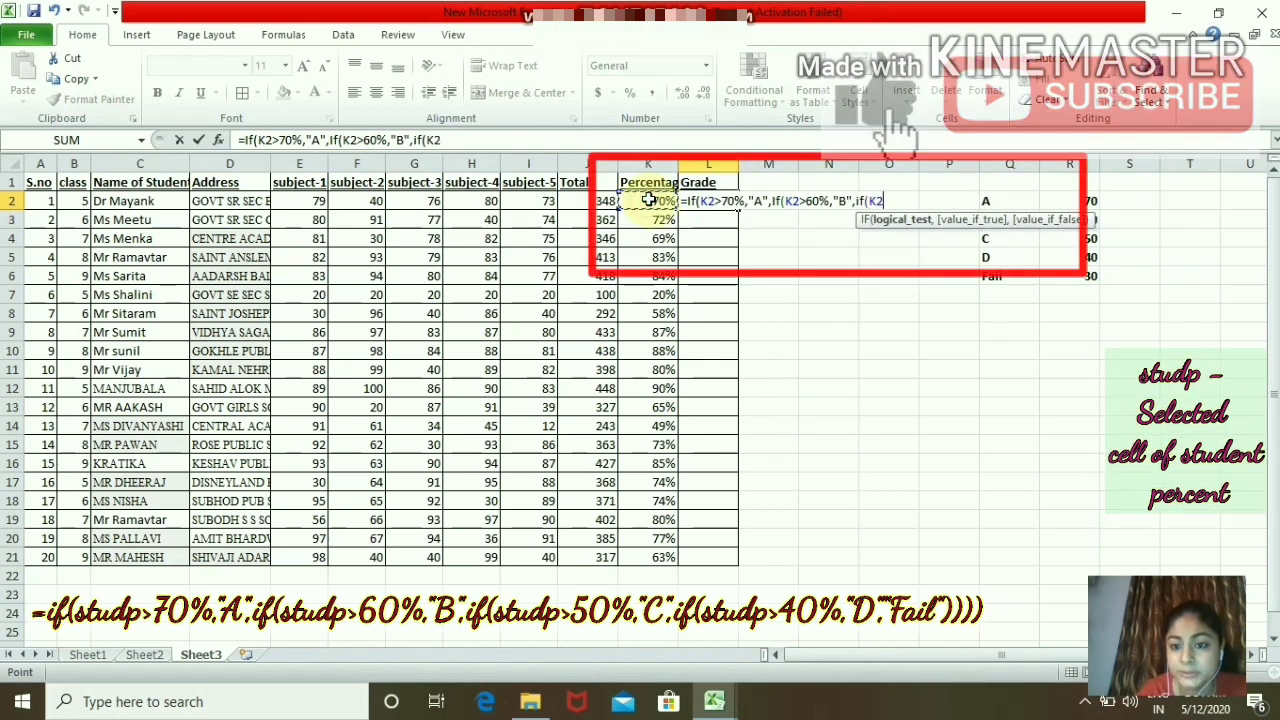
type(">")
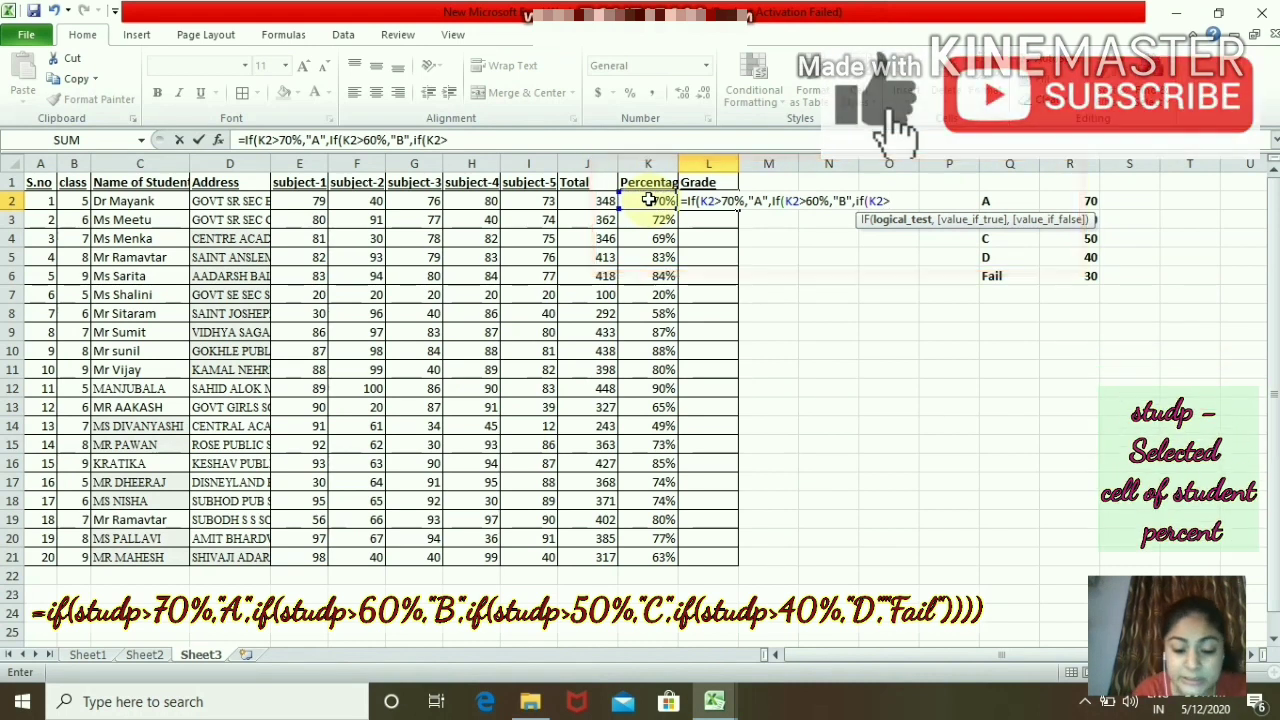
type("50")
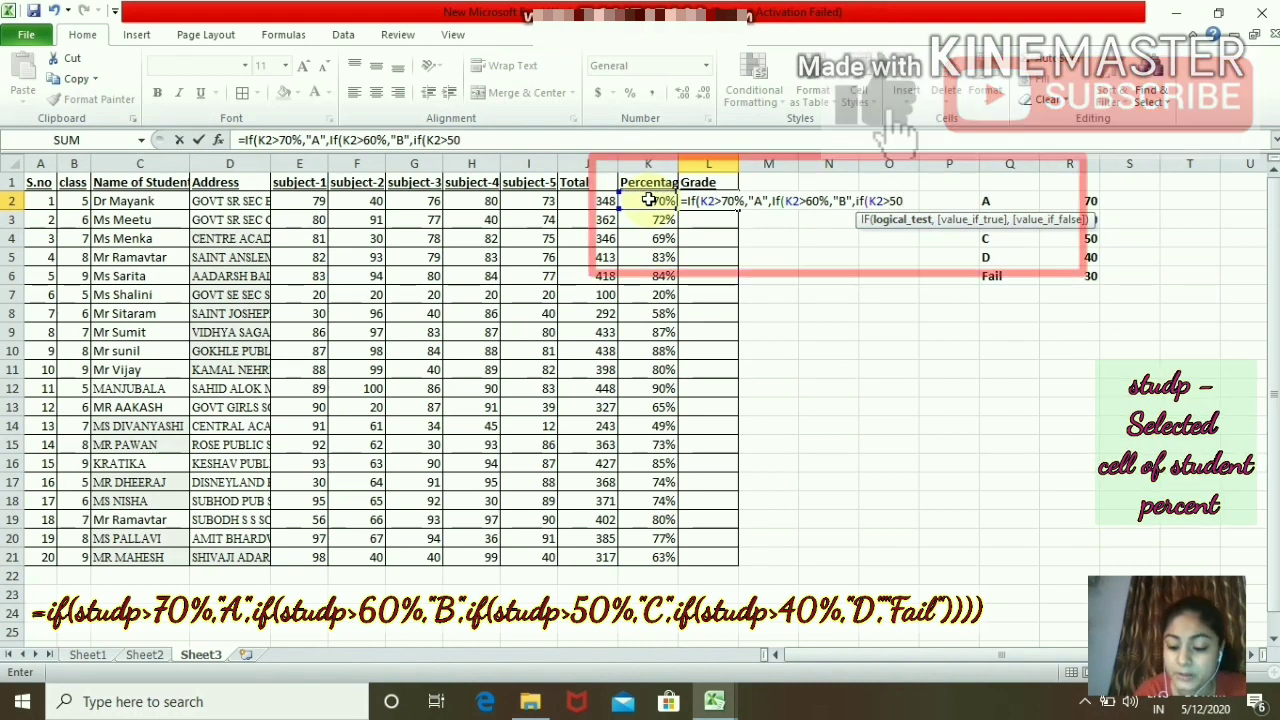
type("%")
type(",\"C")
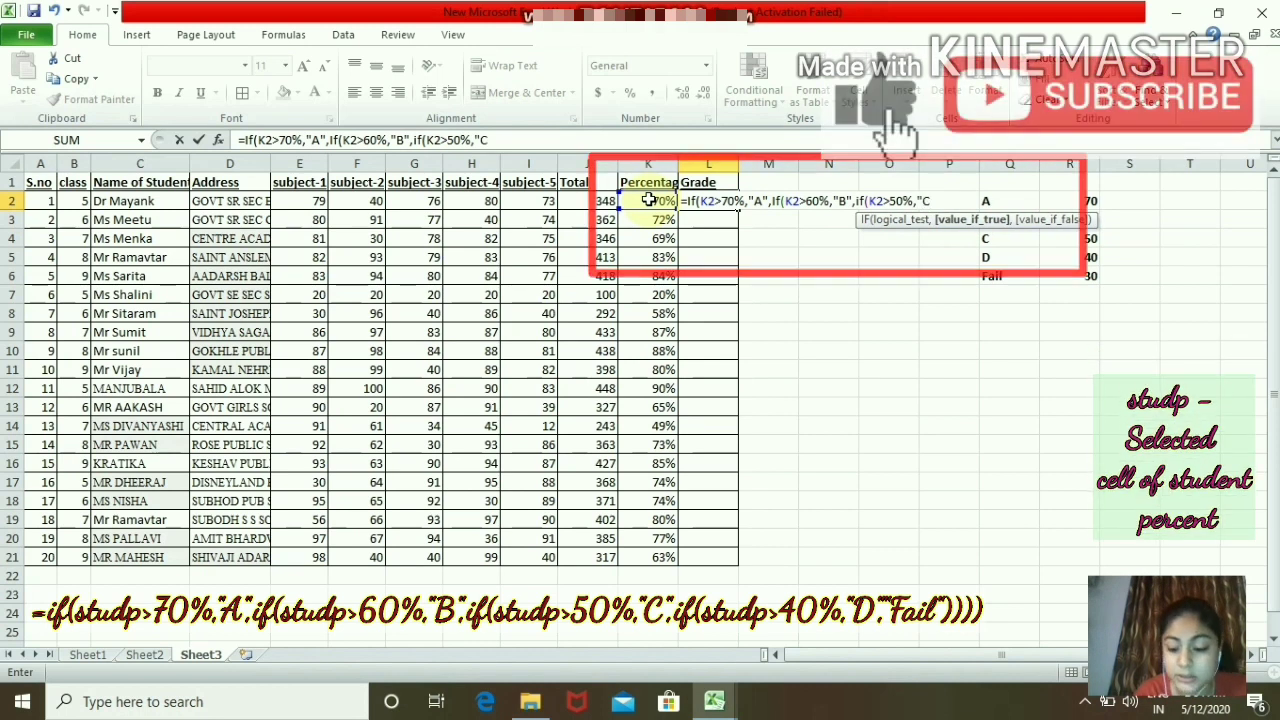
type("\",")
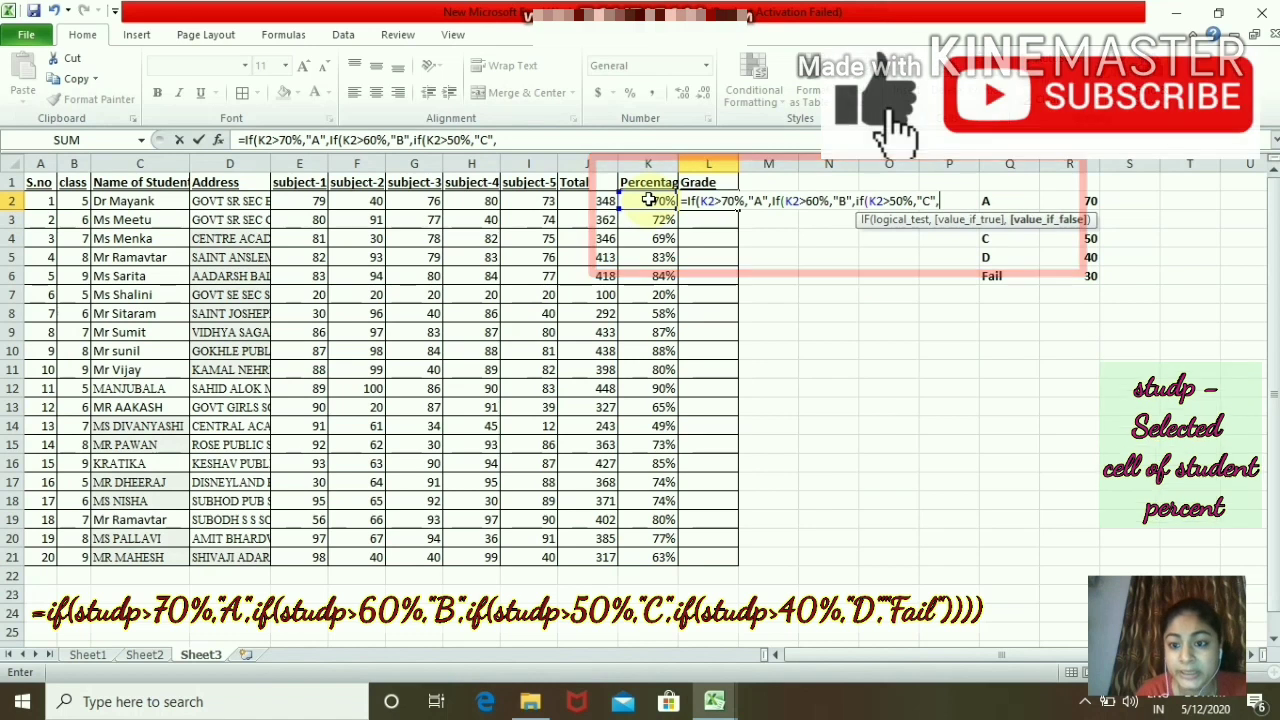
type("i")
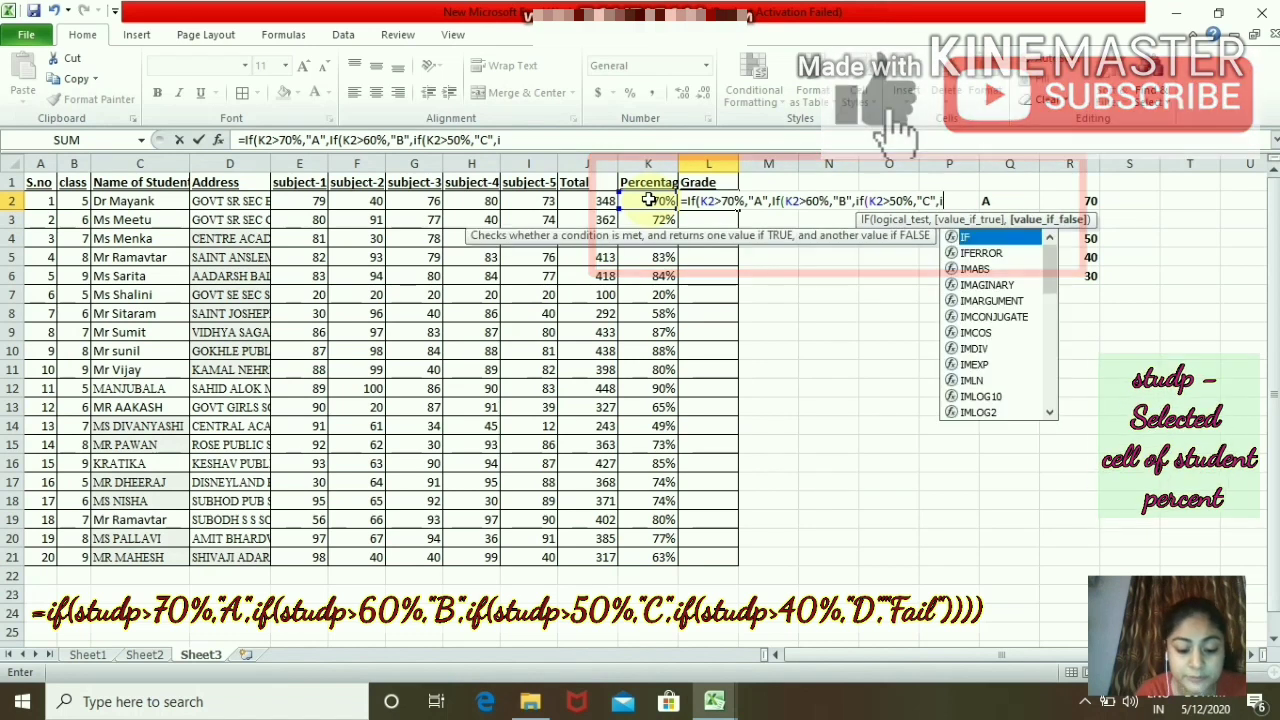
type("f")
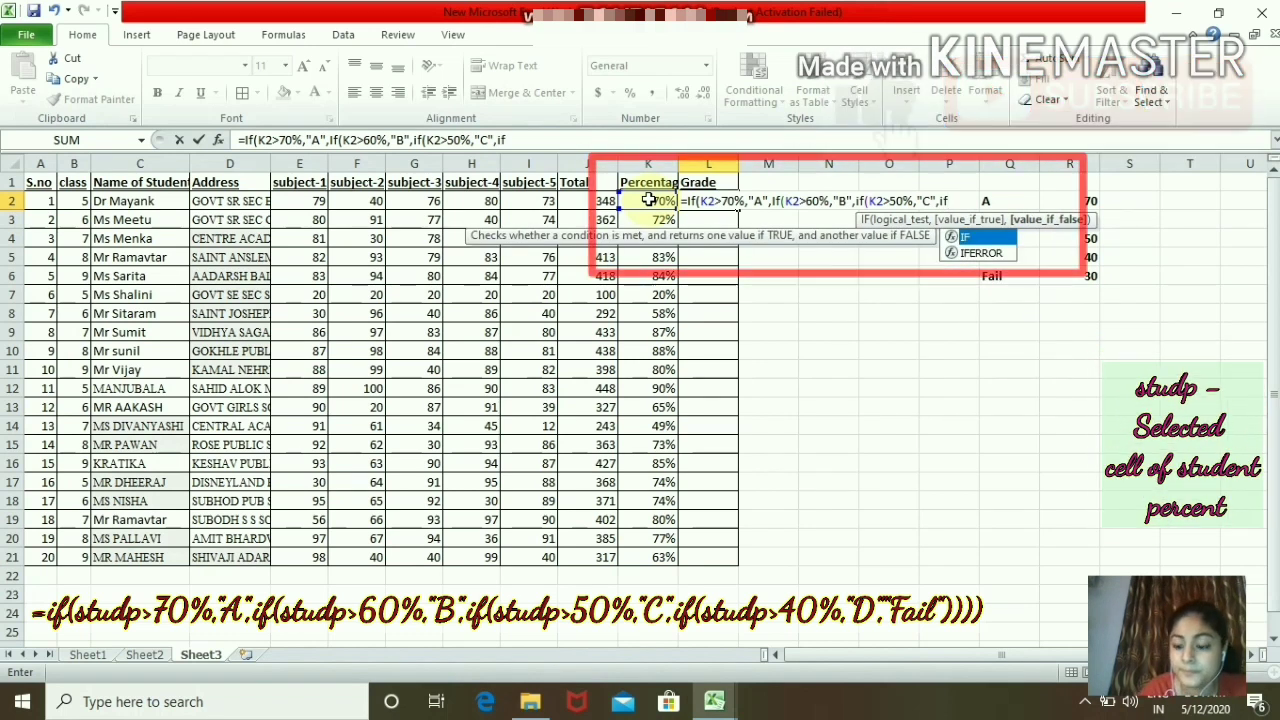
type("(")
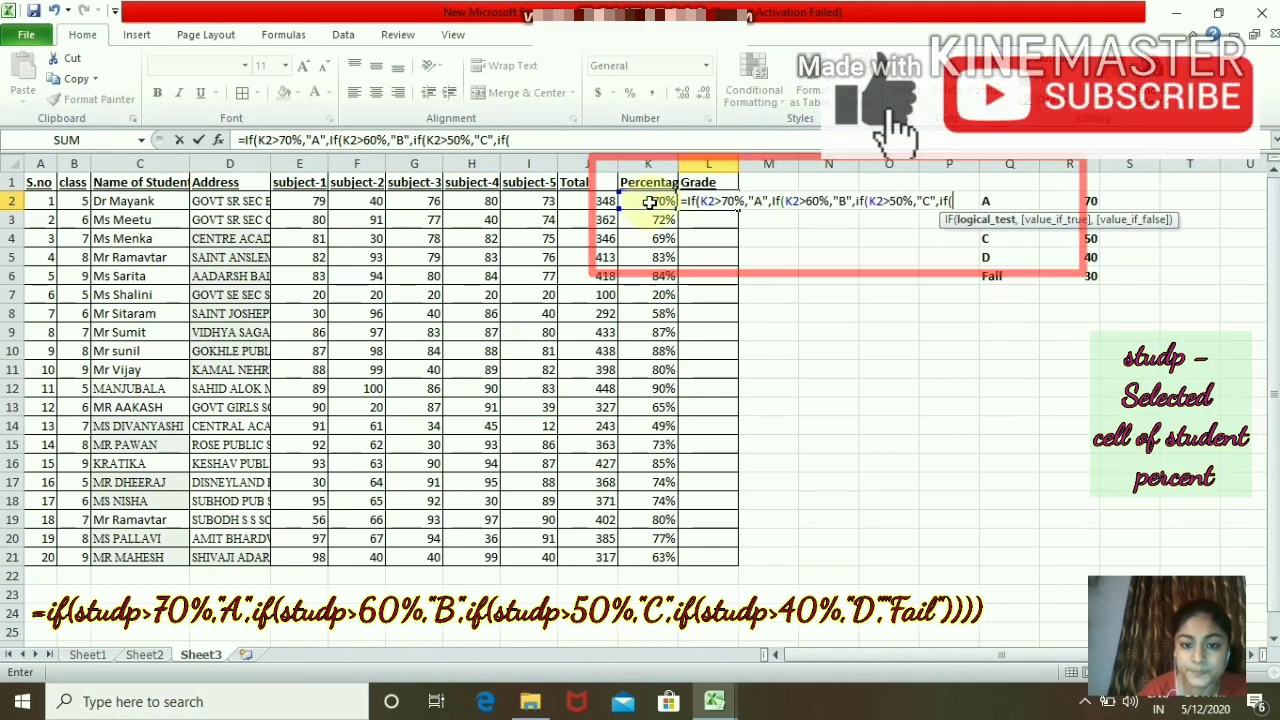
left_click(650, 202)
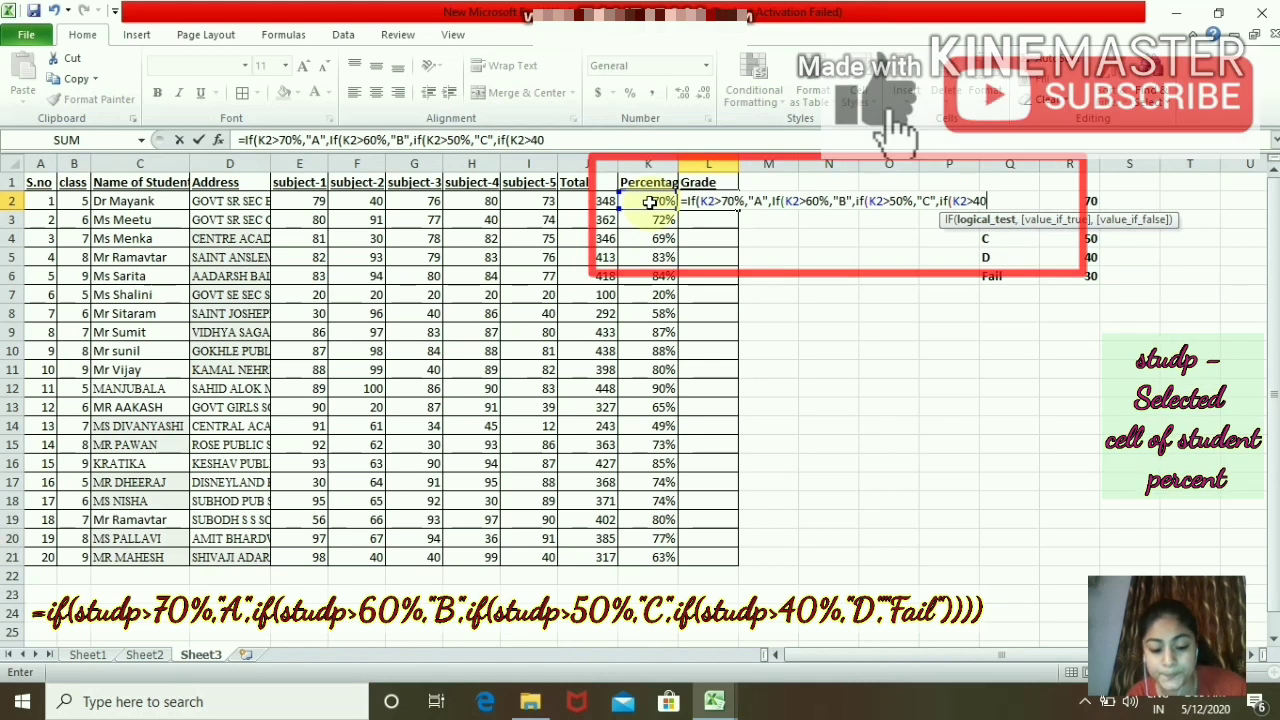
type("%,\"D")
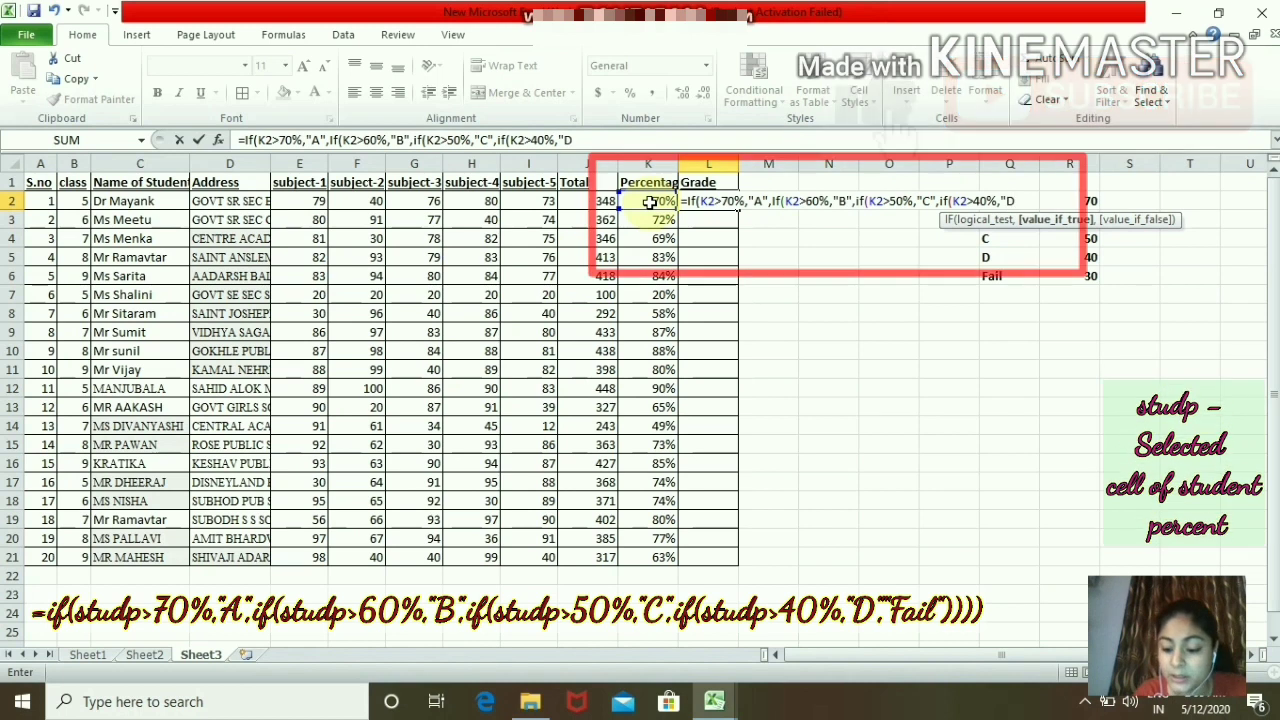
type(",\"Fail")
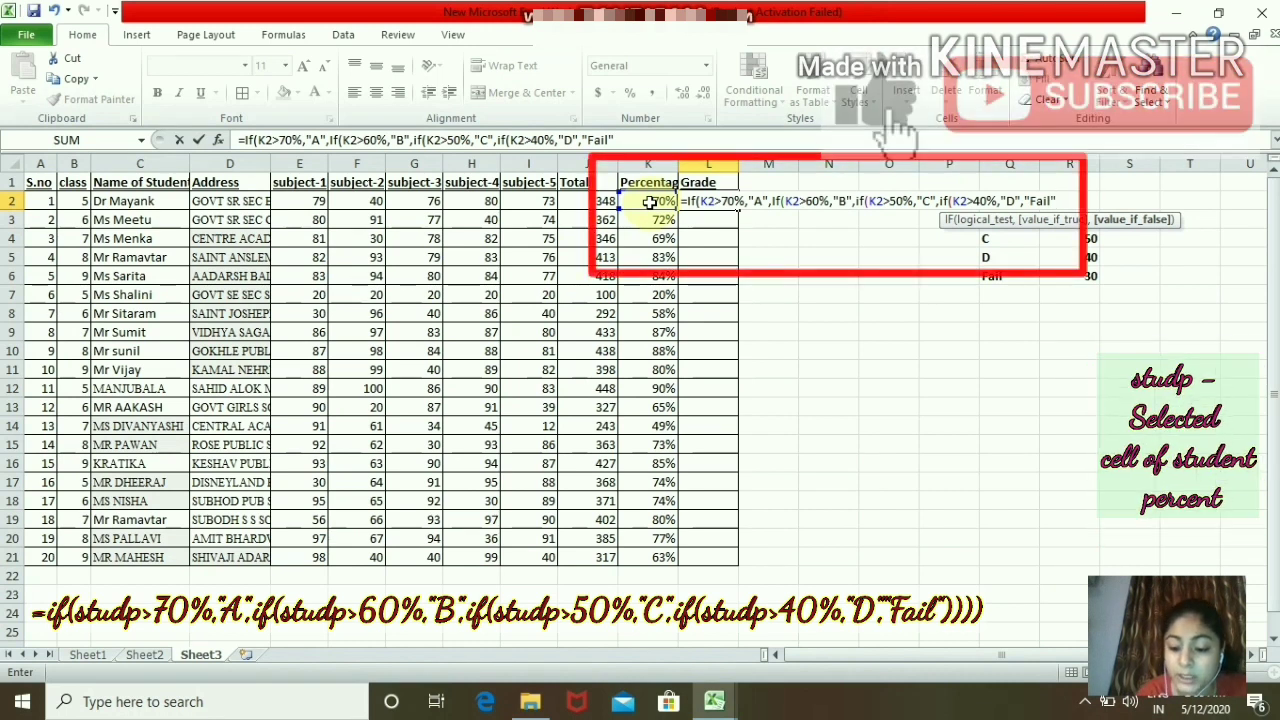
type("))))))")
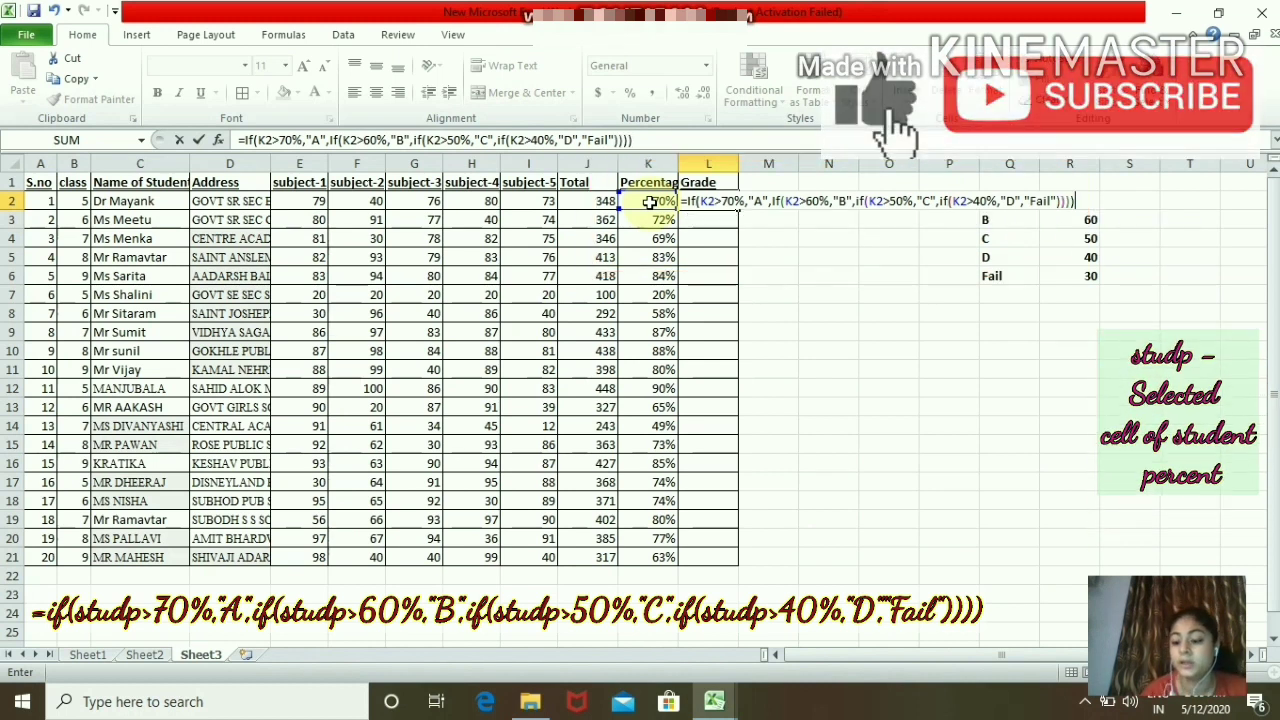
- Commit L2's grade formula and fill it down to L21 for all 20 students
key("Return")
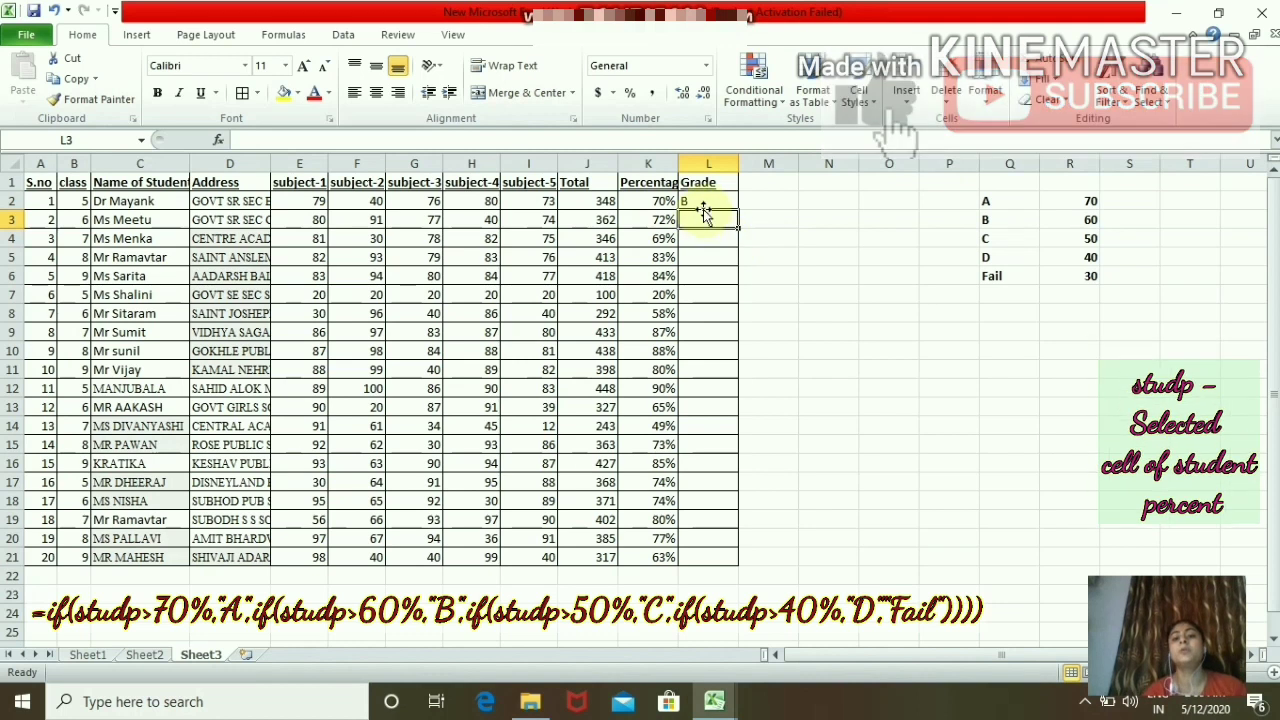
left_click(706, 198)
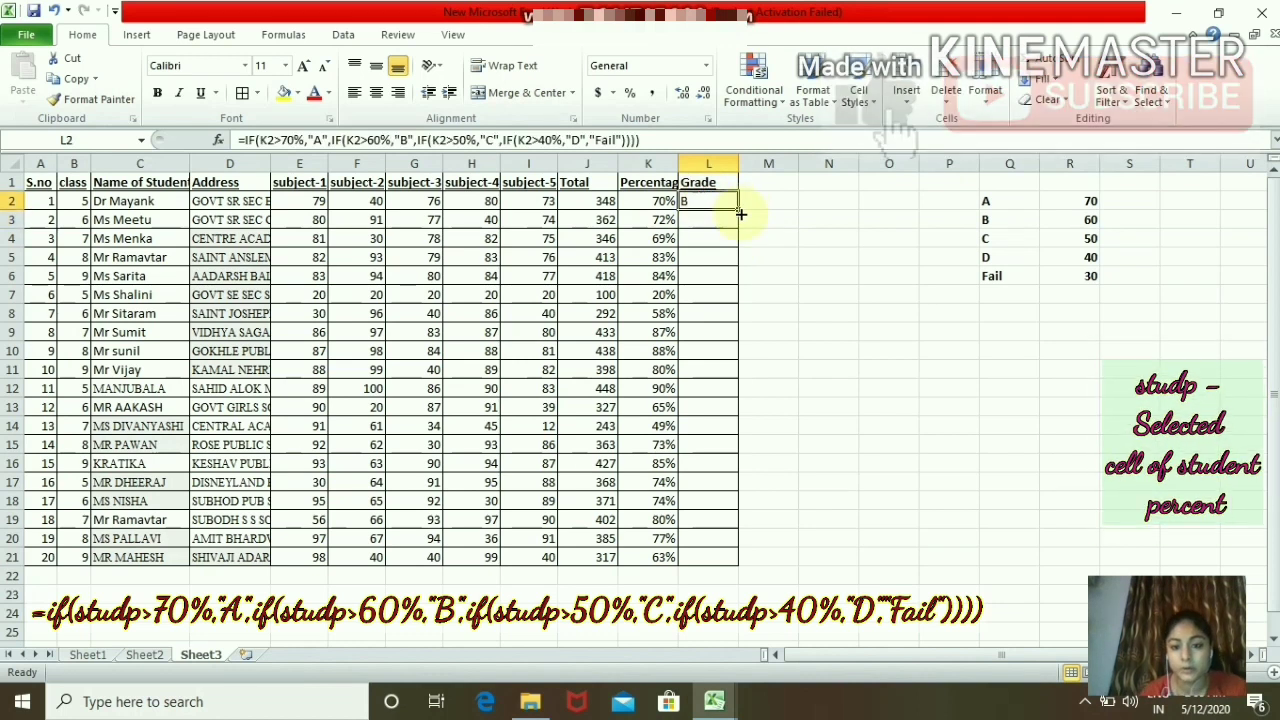
left_click_drag(741, 209, 738, 560)
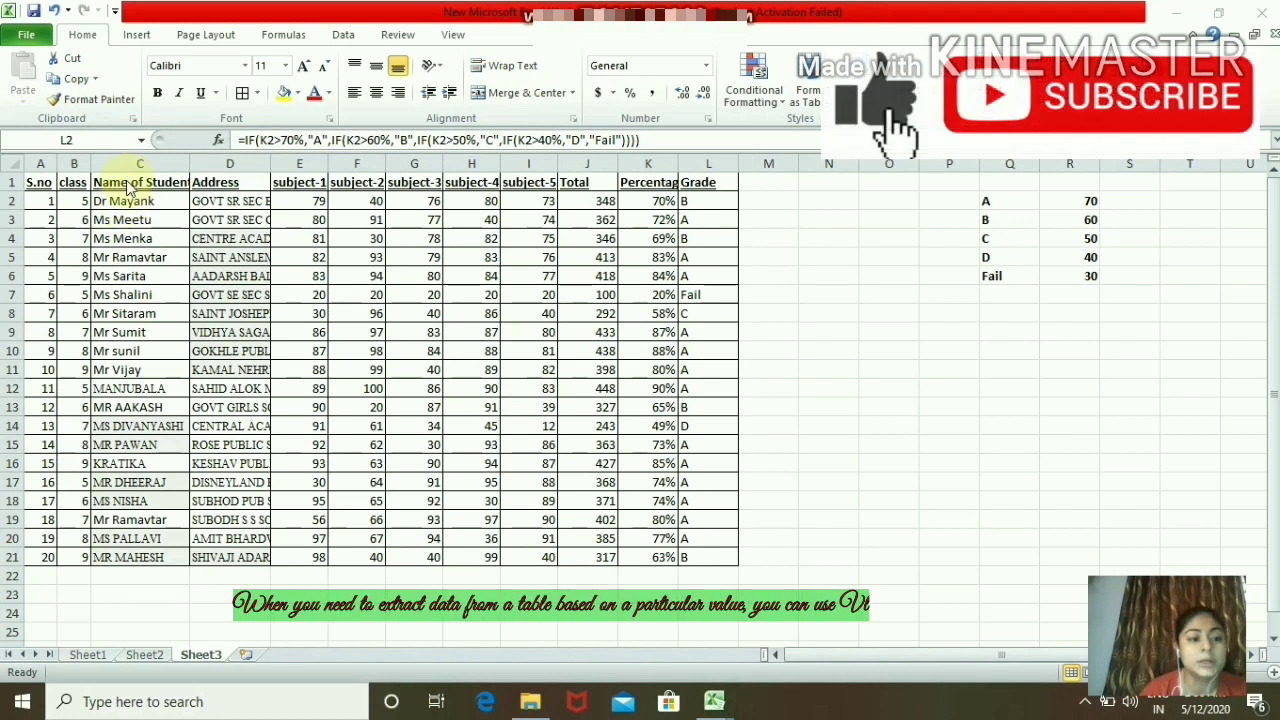
- Copy the Name of Student and Percentage headings into O14 and P14
left_click(126, 182)
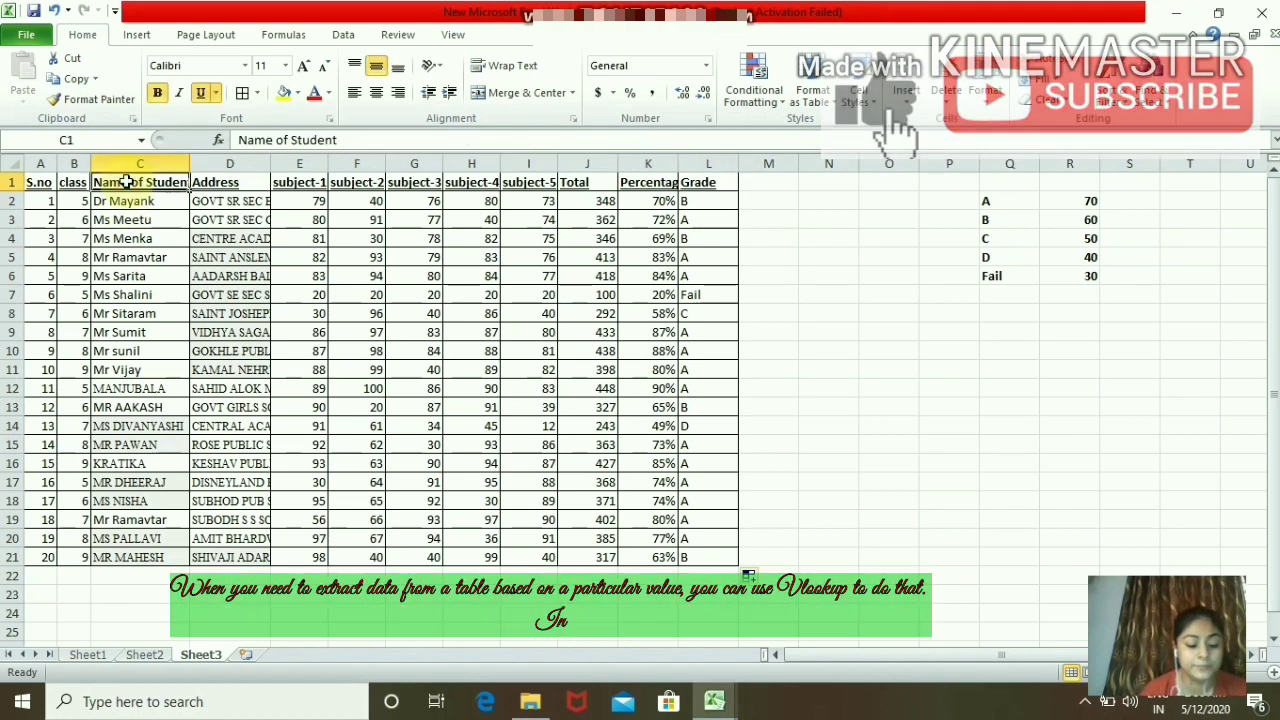
key("ctrl+c")
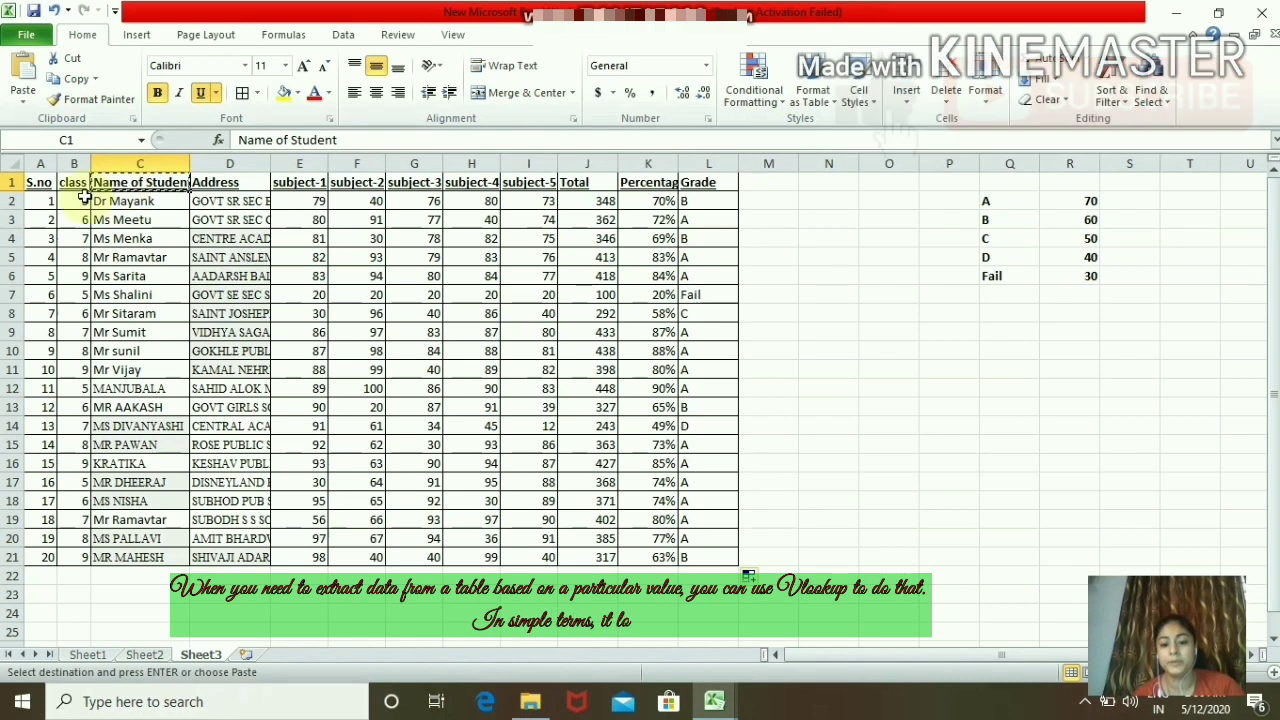
left_click(885, 425)
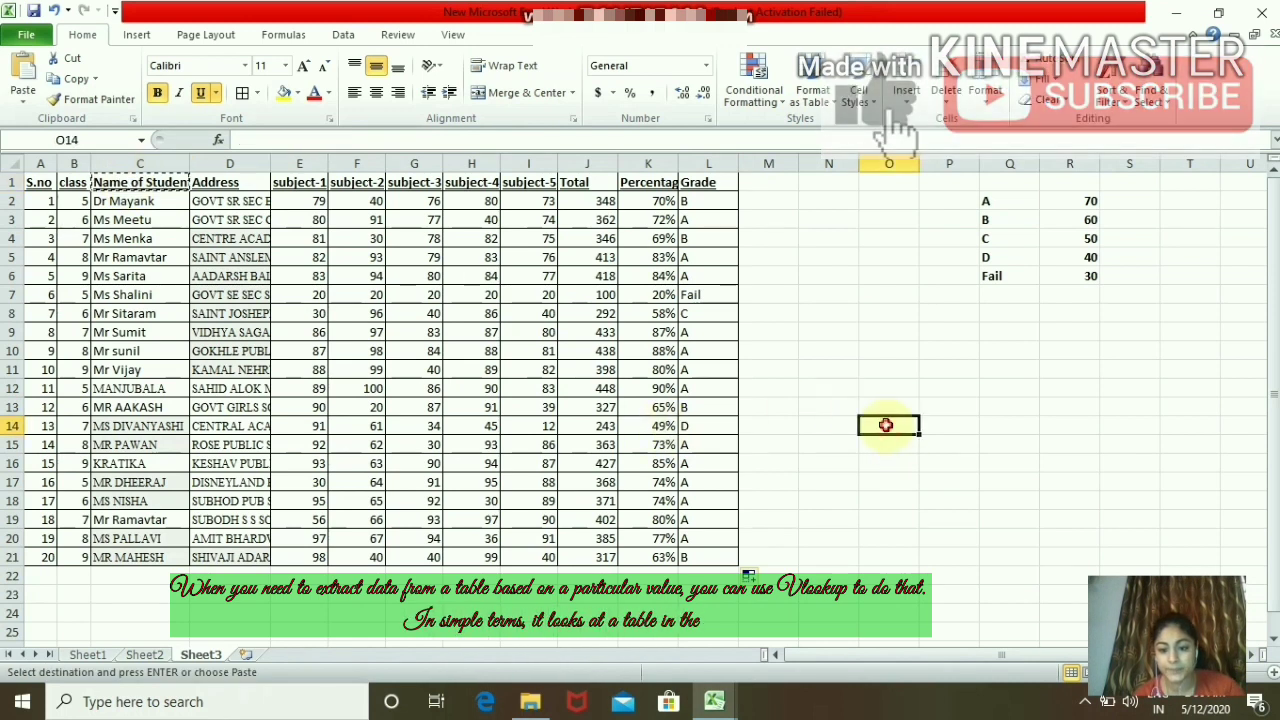
key("ctrl+v")
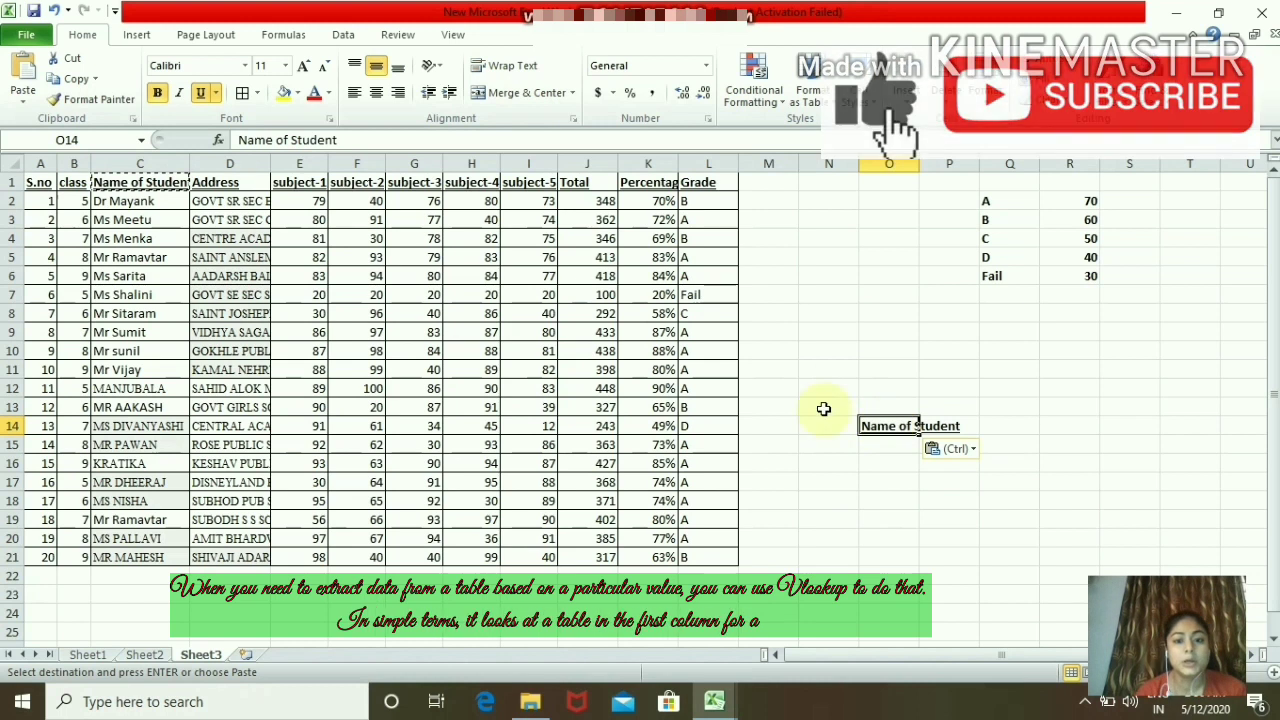
left_click(652, 184)
key("ctrl+c")
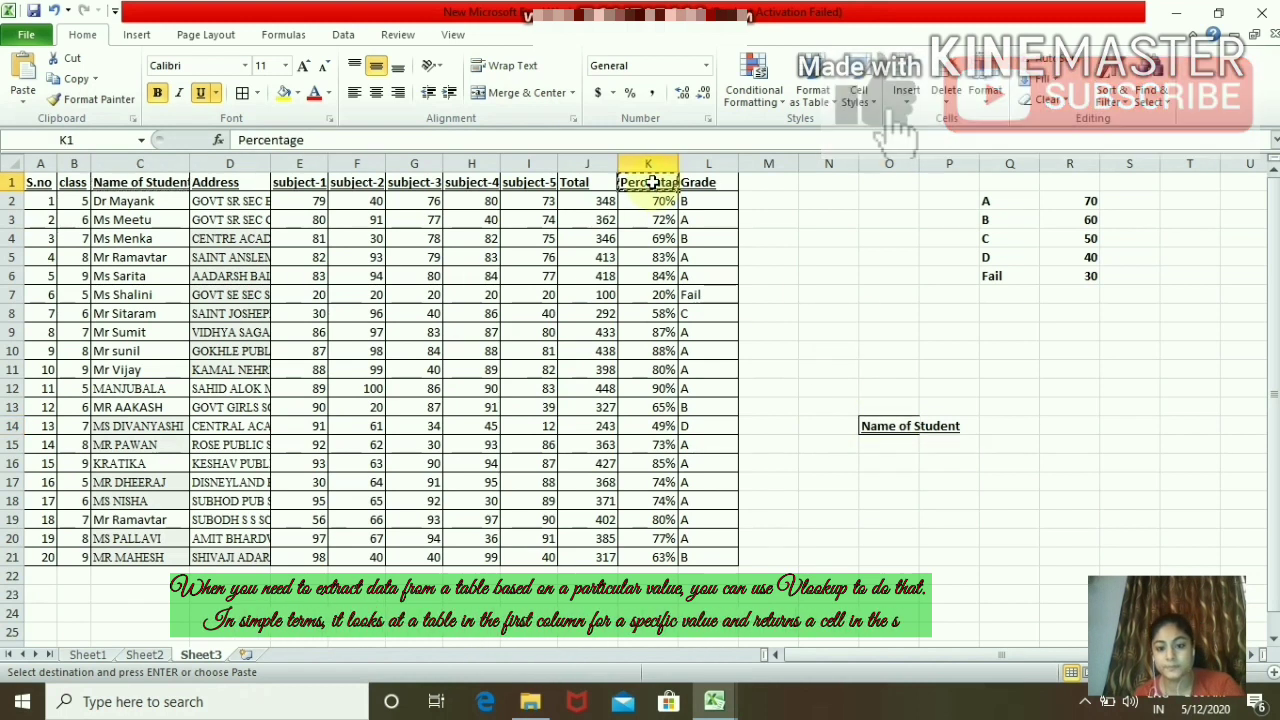
left_click(957, 427)
key("ctrl+v")
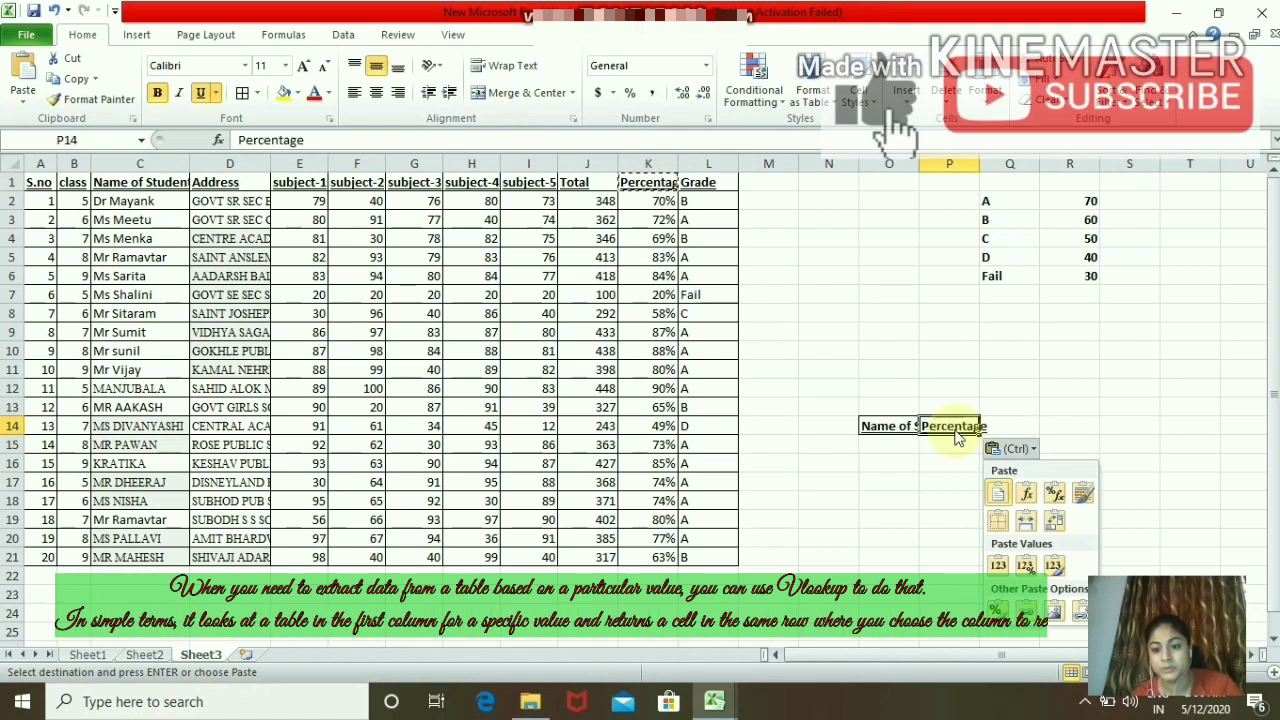
- Copy the Grade heading into Q14
left_click(708, 182)
key("ctrl+c")
left_click(1010, 427)
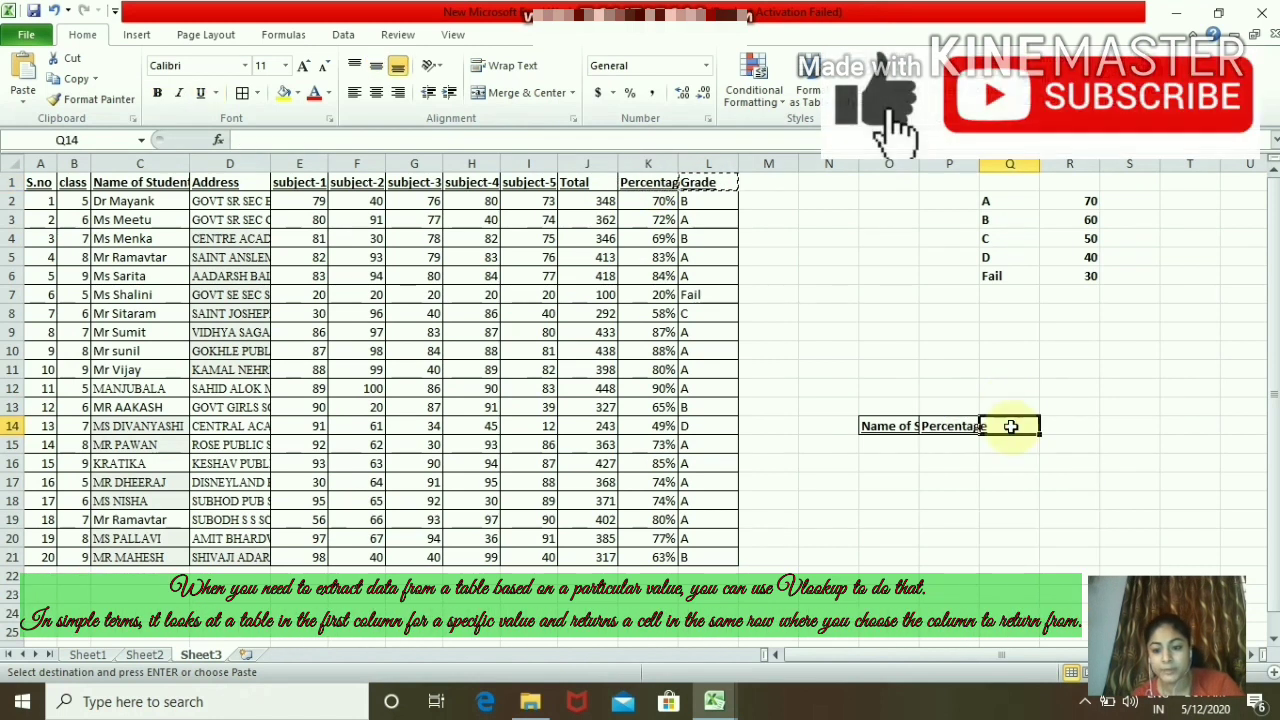
key("ctrl+v")
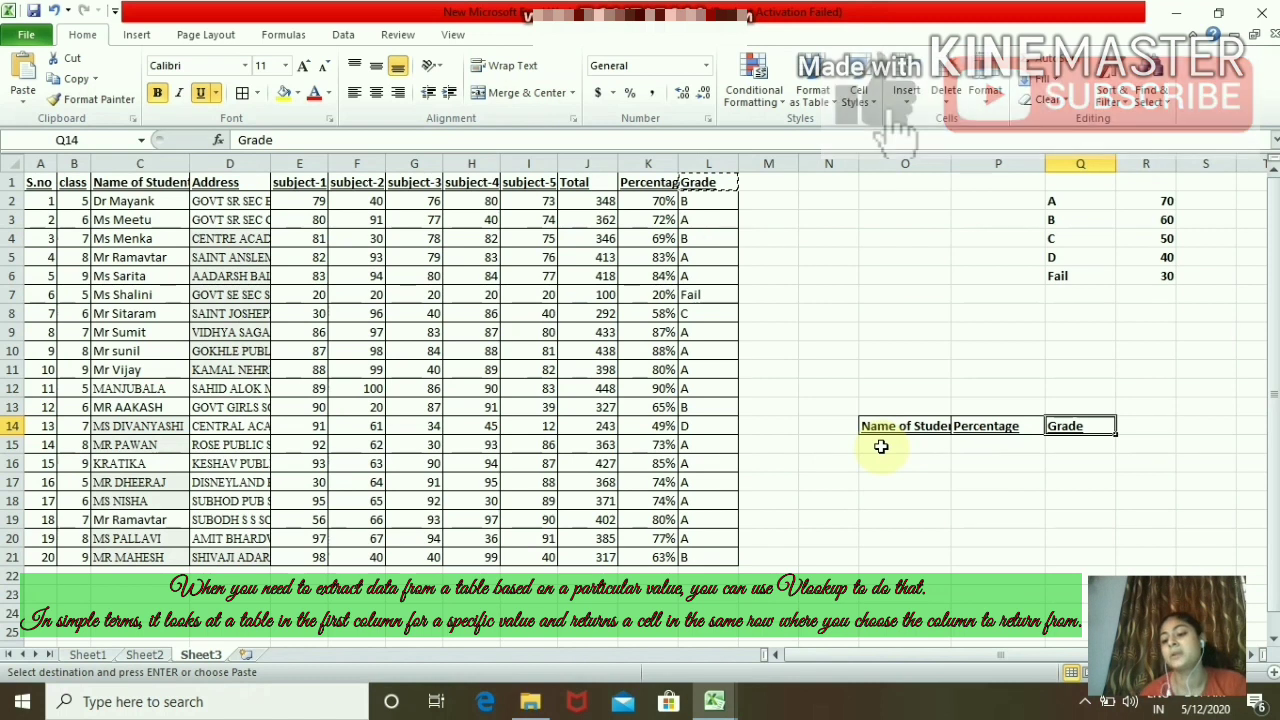
left_click(881, 446)
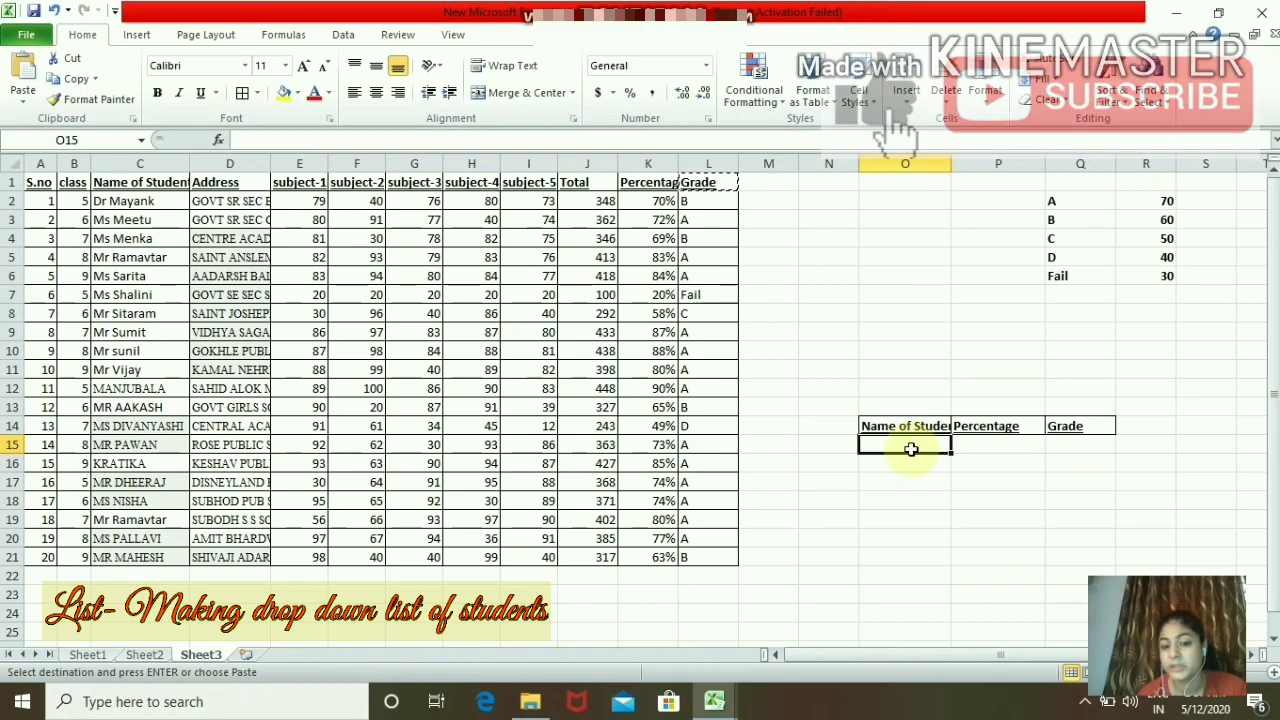
- Give O15 a list validation sourced from the student names in $C$2:$C$21
left_click(343, 38)
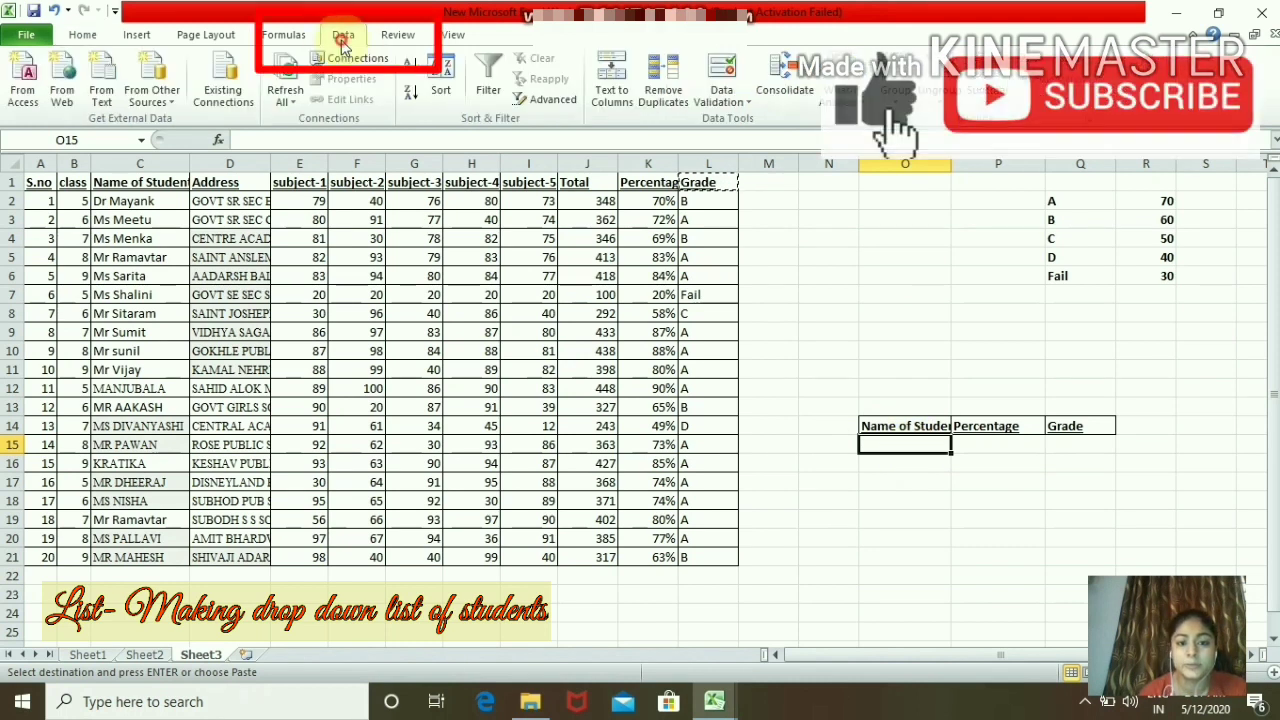
left_click(724, 78)
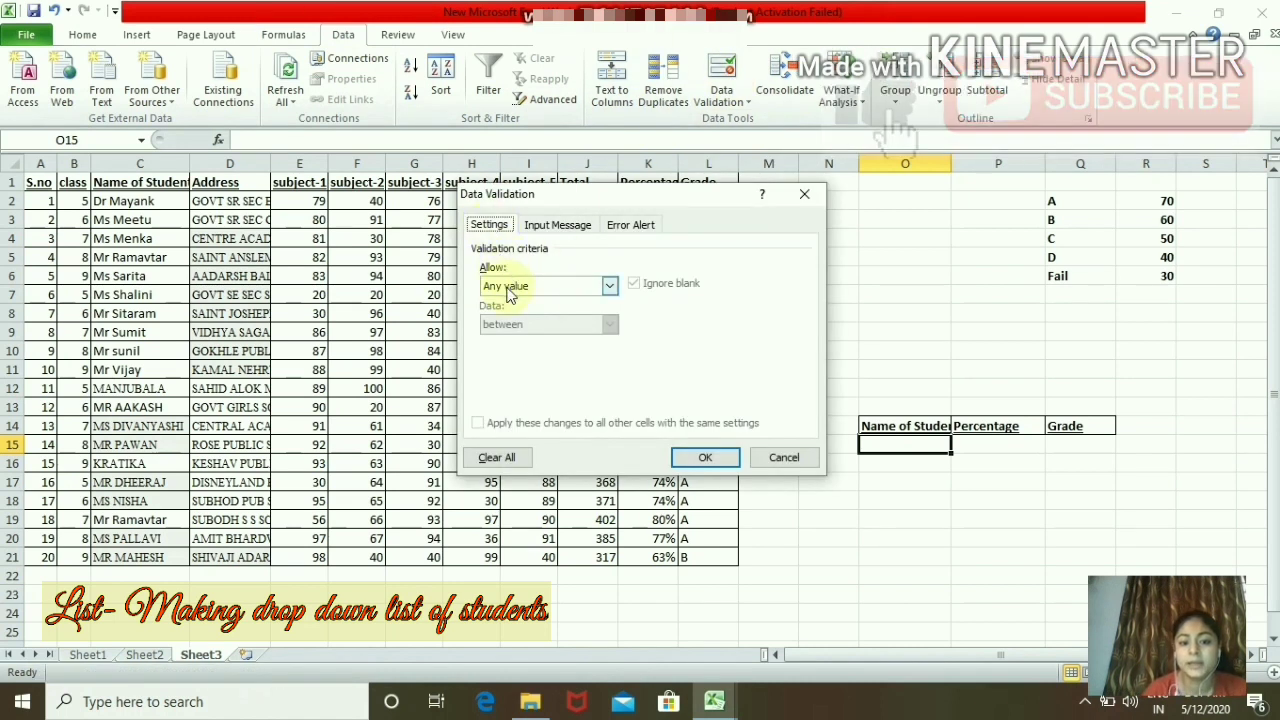
left_click(505, 286)
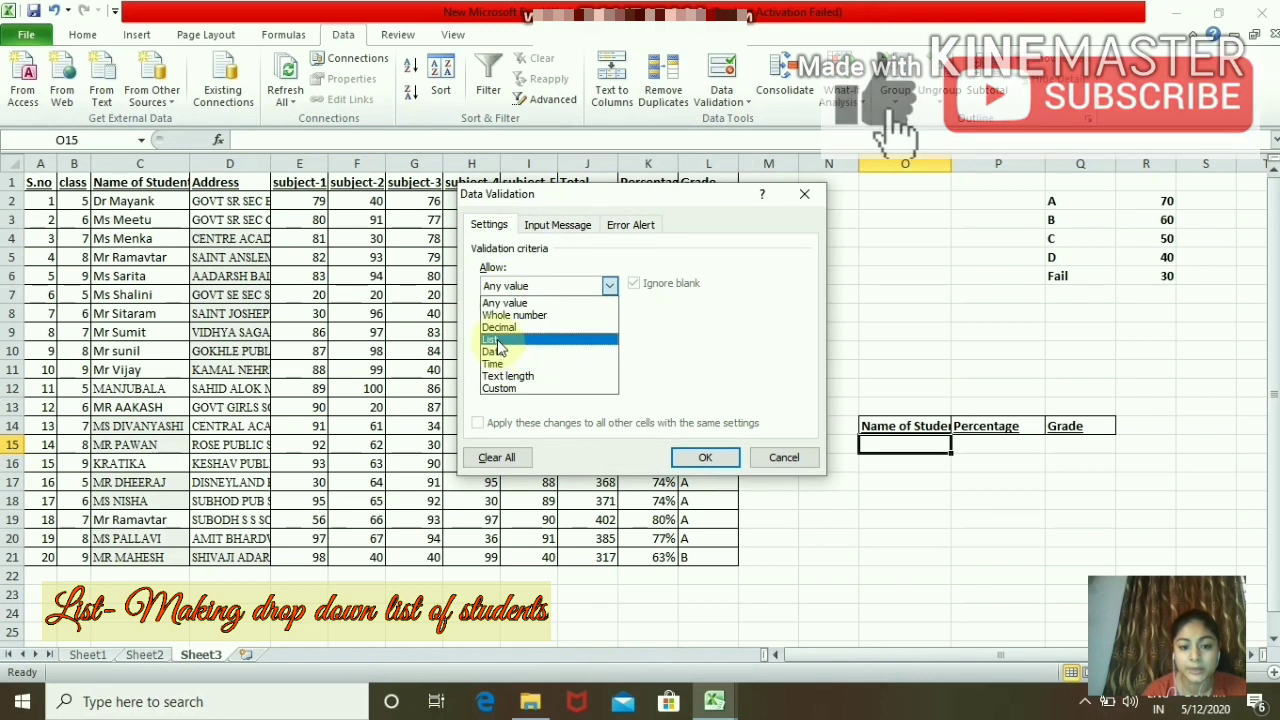
left_click(497, 340)
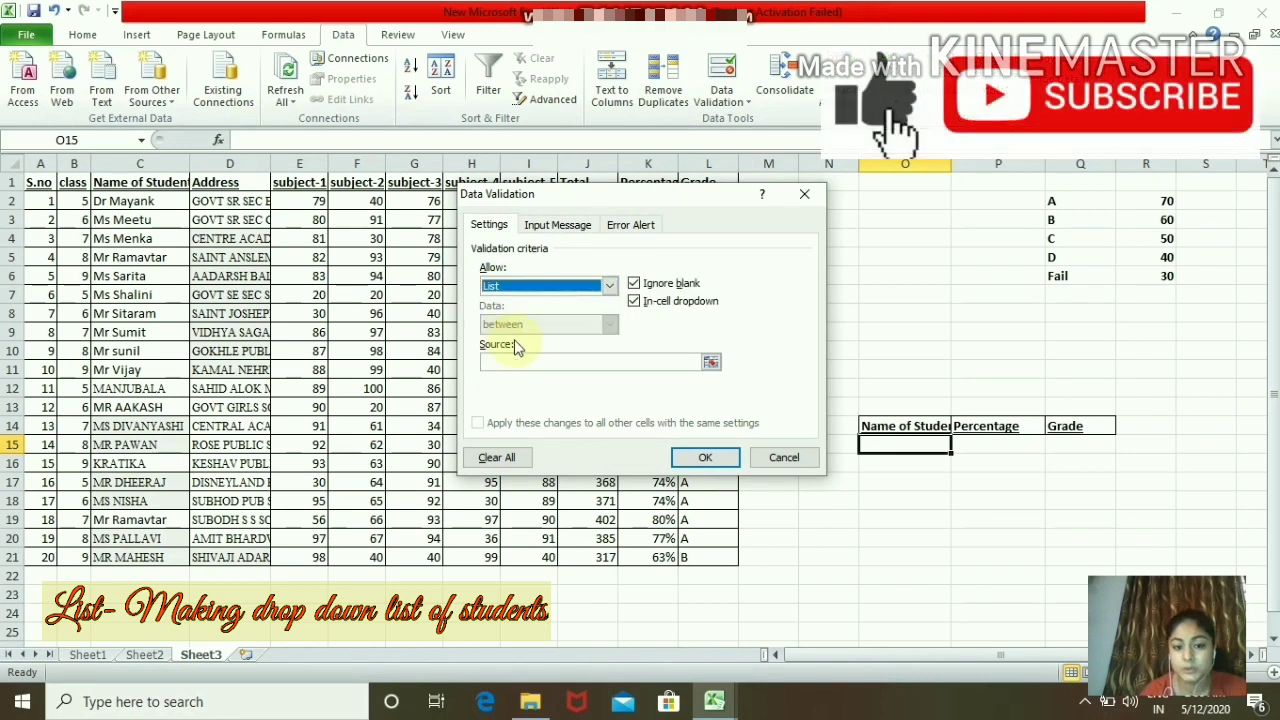
left_click(533, 363)
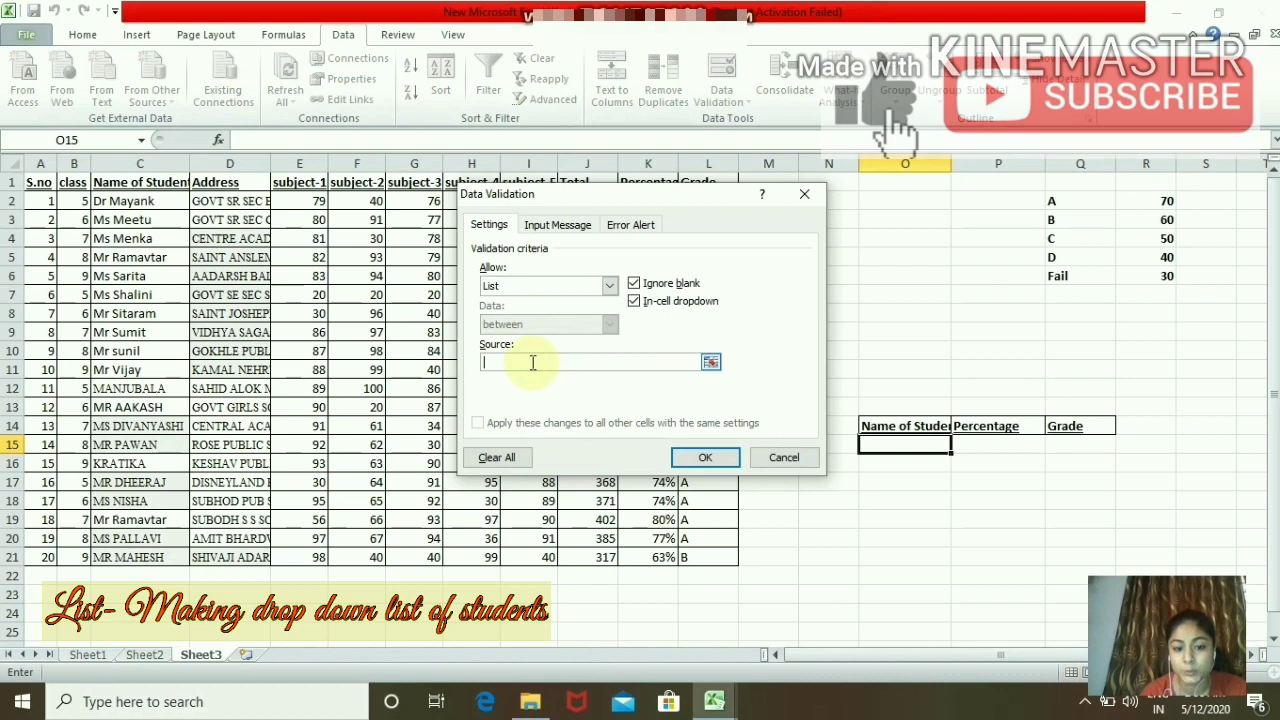
left_click_drag(120, 202, 141, 557)
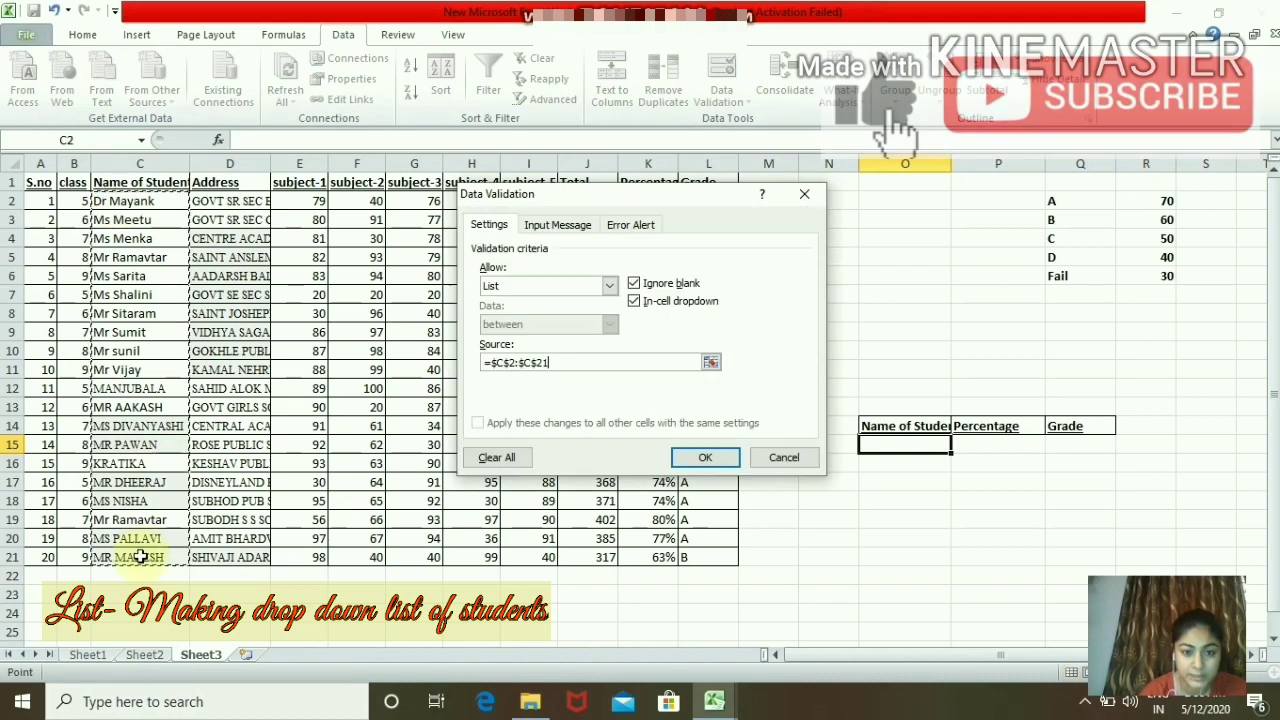
left_click(722, 460)
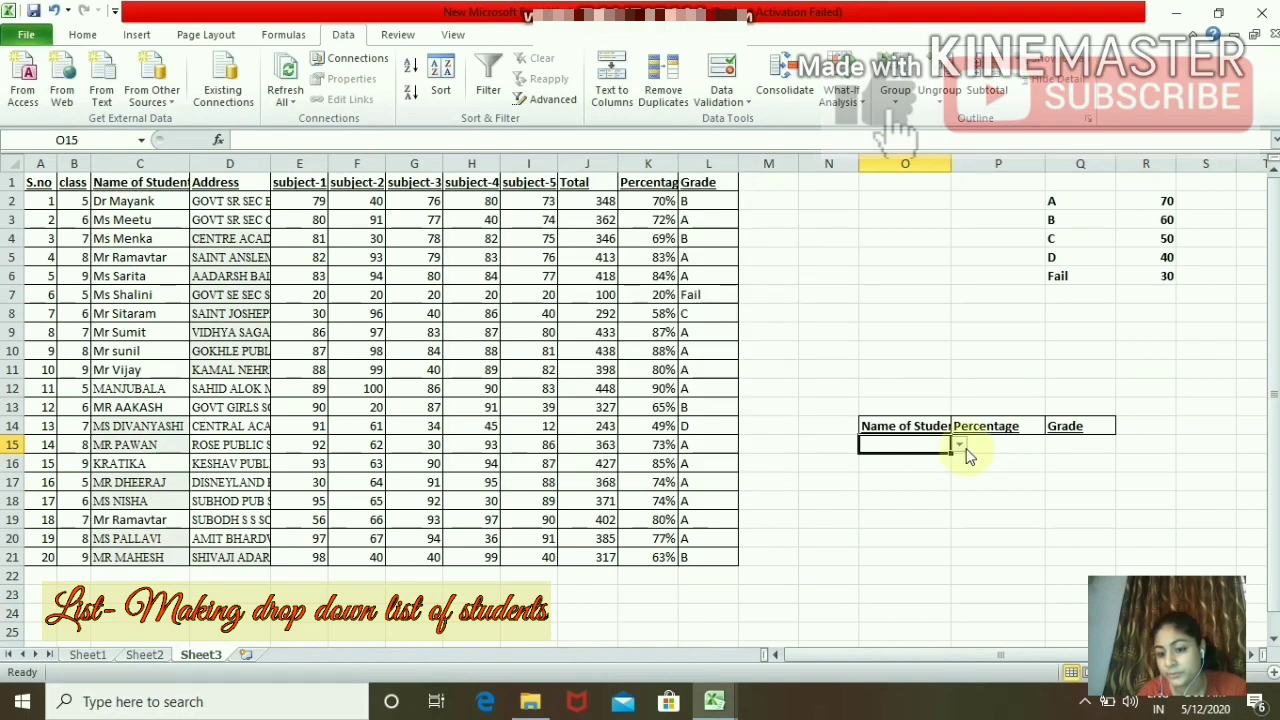
- Choose the first student's name in O15 from its drop-down list
left_click(960, 445)
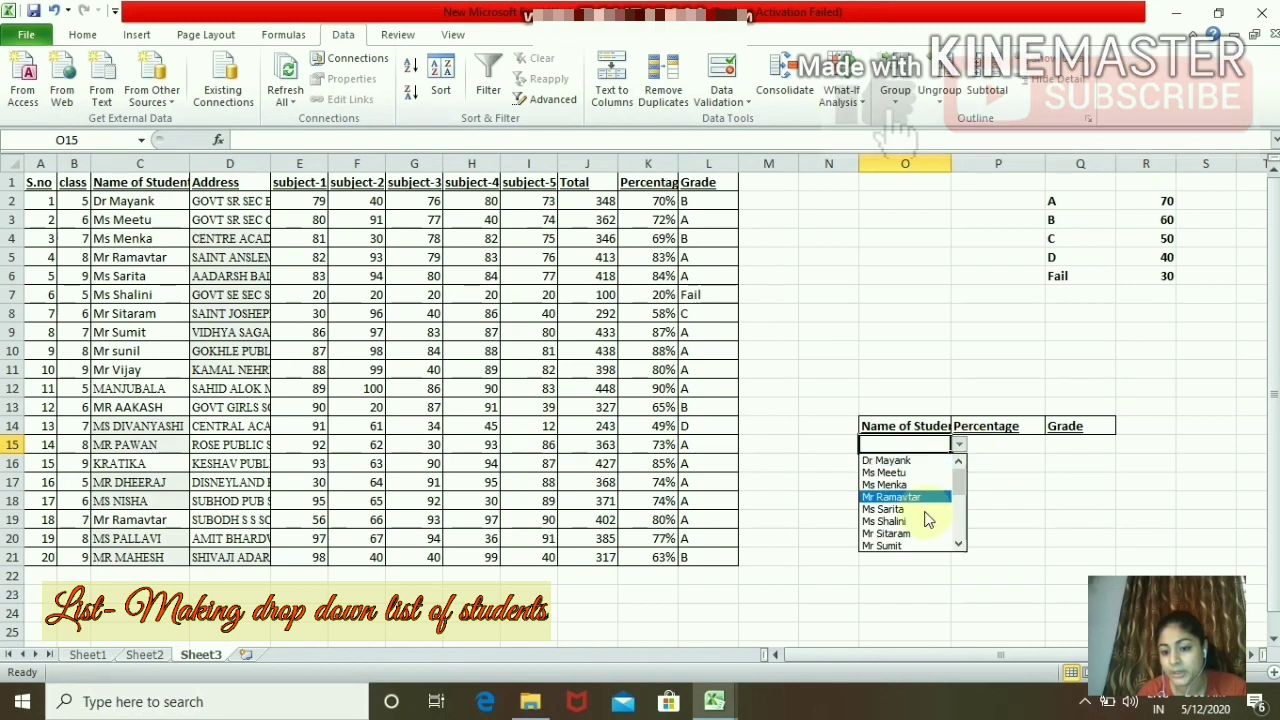
mouse_move(960, 473)
left_mouse_down()
mouse_move(960, 530)
mouse_move(957, 463)
left_mouse_up()
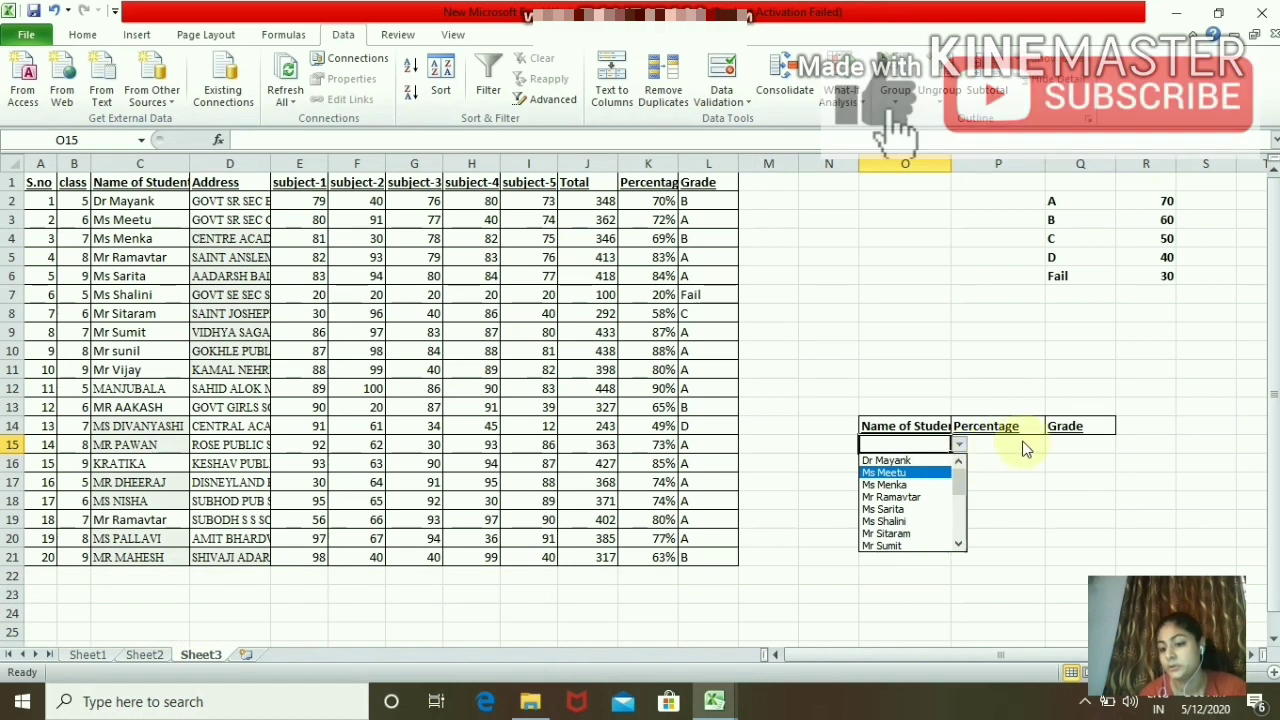
left_click(991, 462)
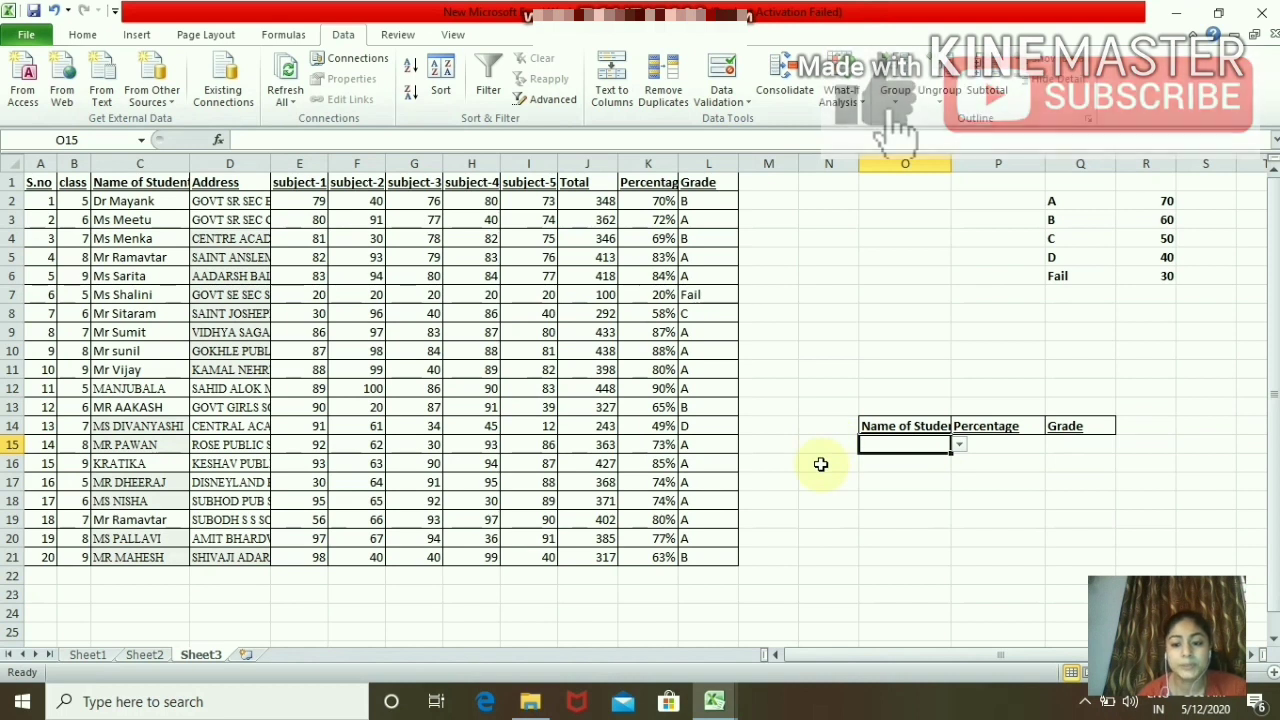
left_click(1014, 442)
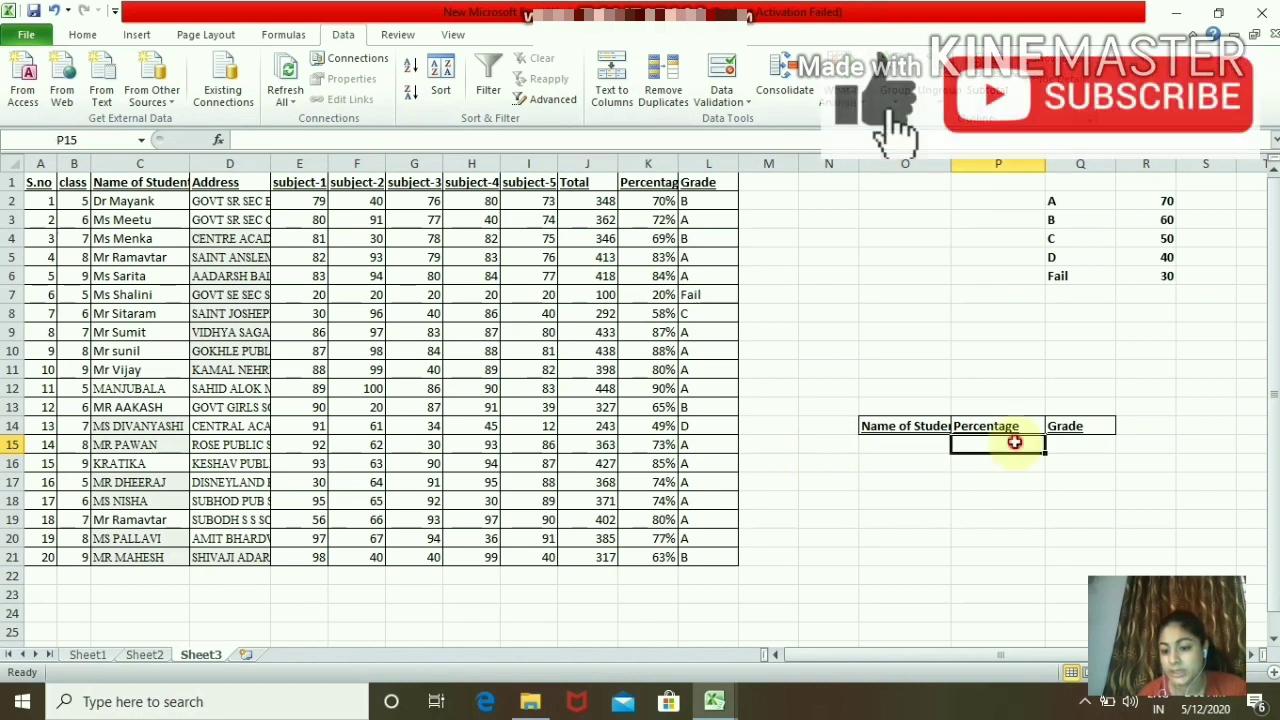
left_click(925, 440)
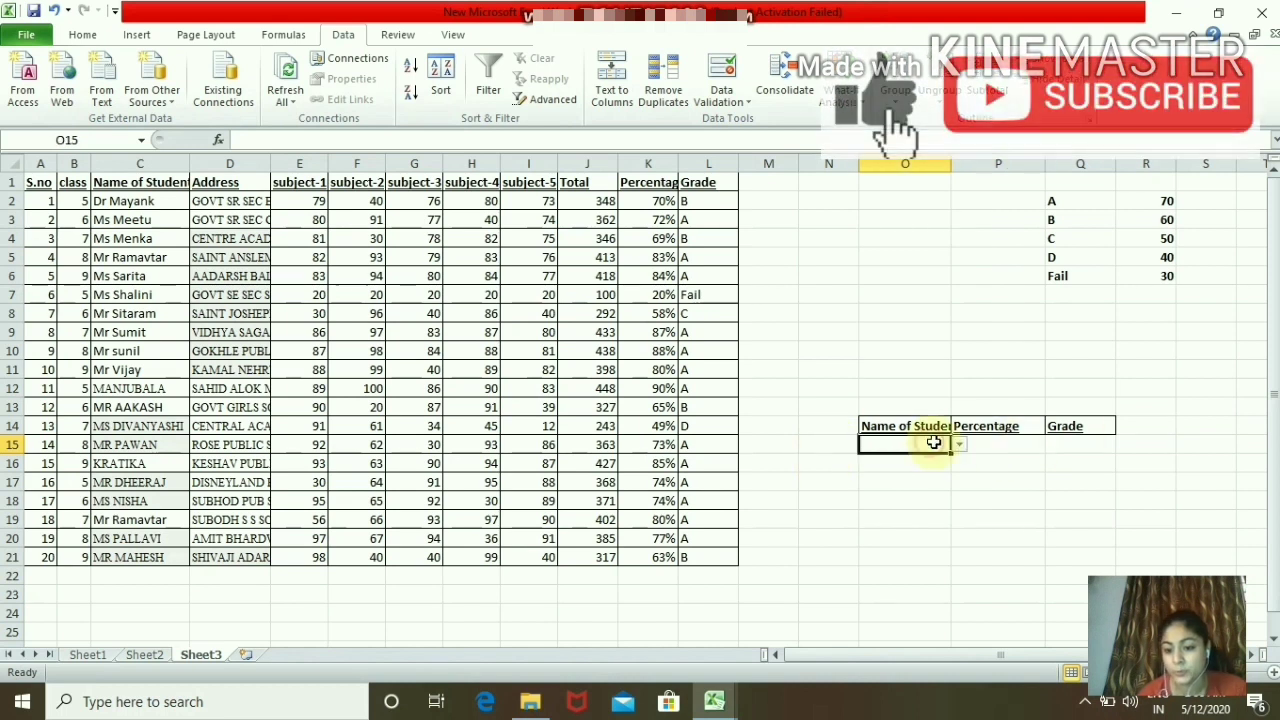
left_click(964, 445)
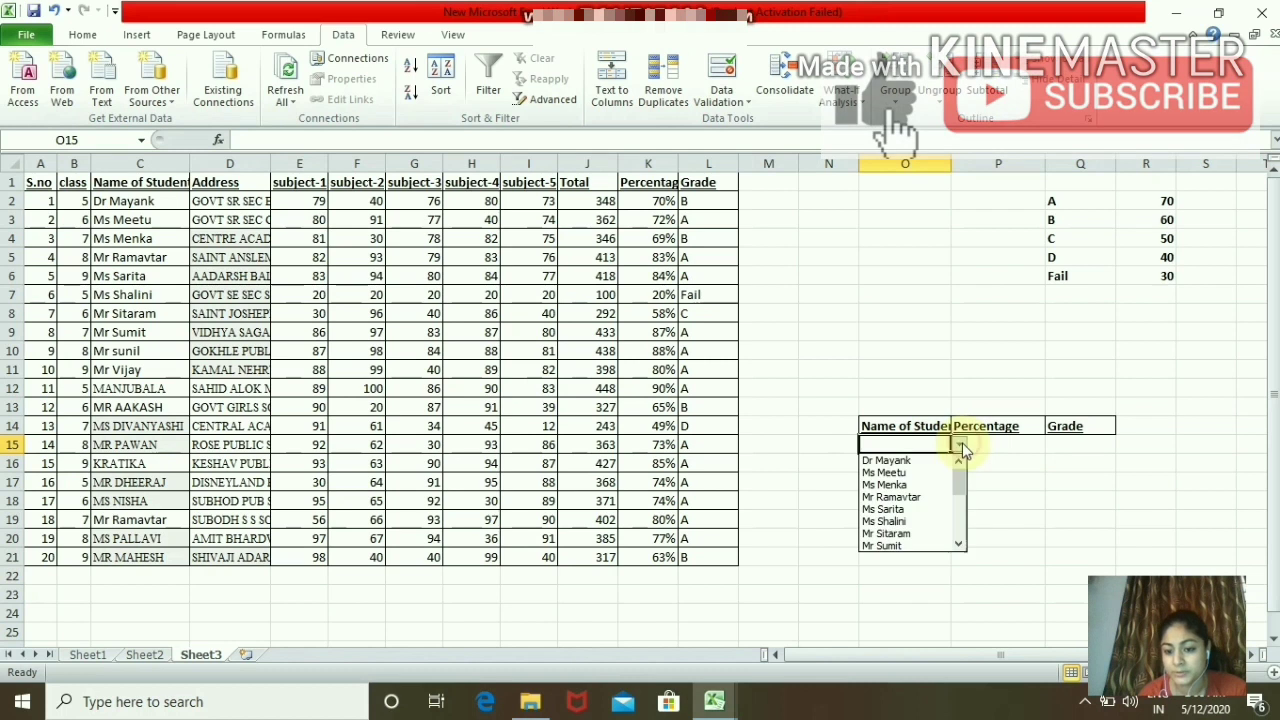
left_click(898, 458)
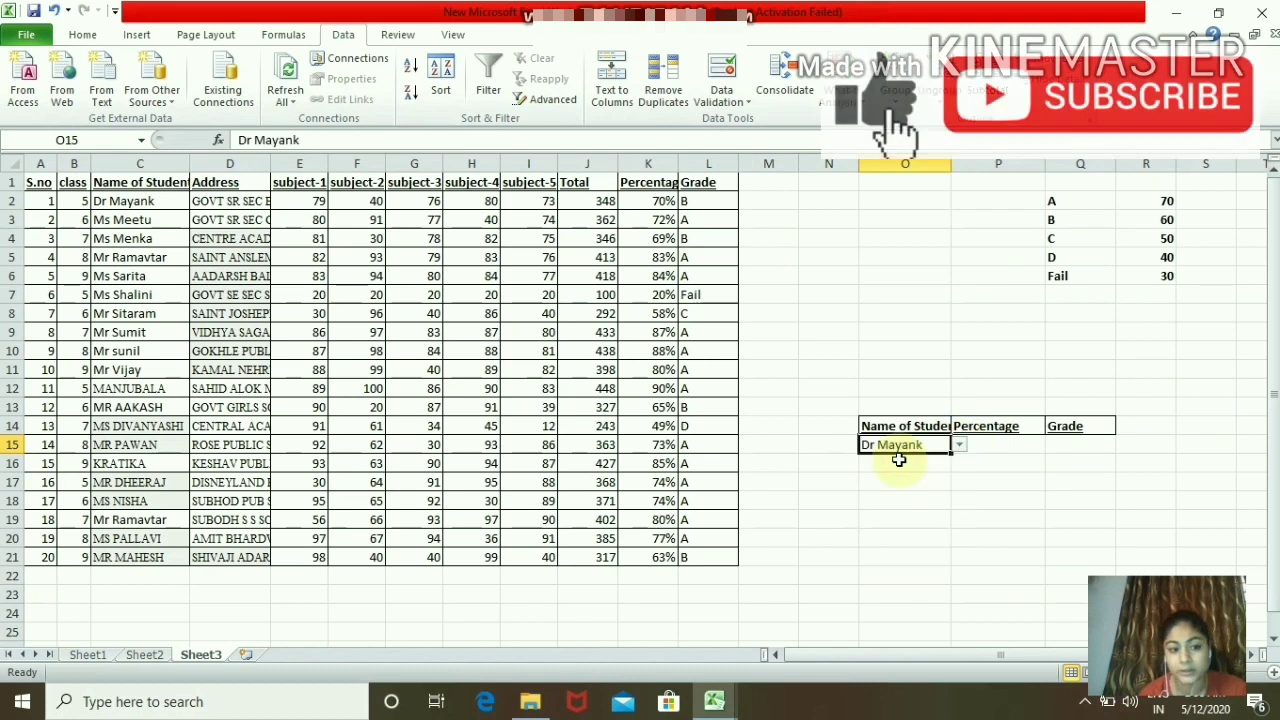
left_click(1003, 440)
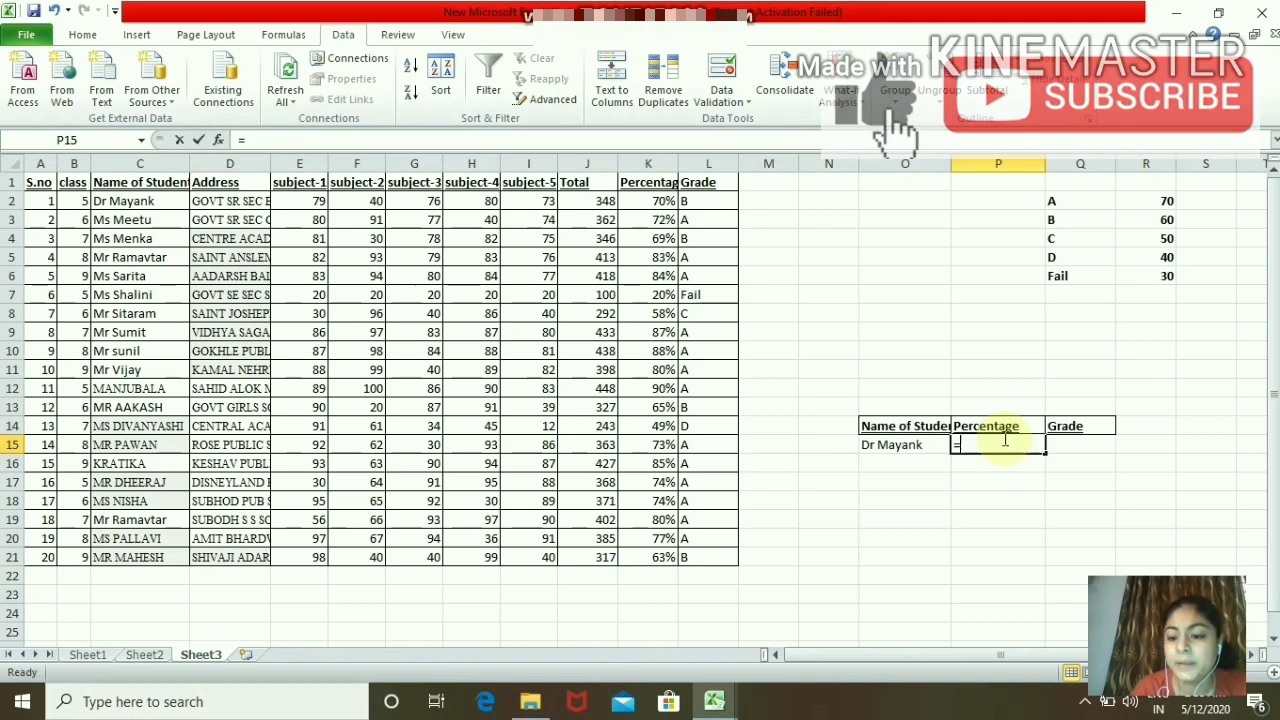
- Enter =VLOOKUP(O15,C2:L21,9,0) in P15, returning 0.696
type("=")
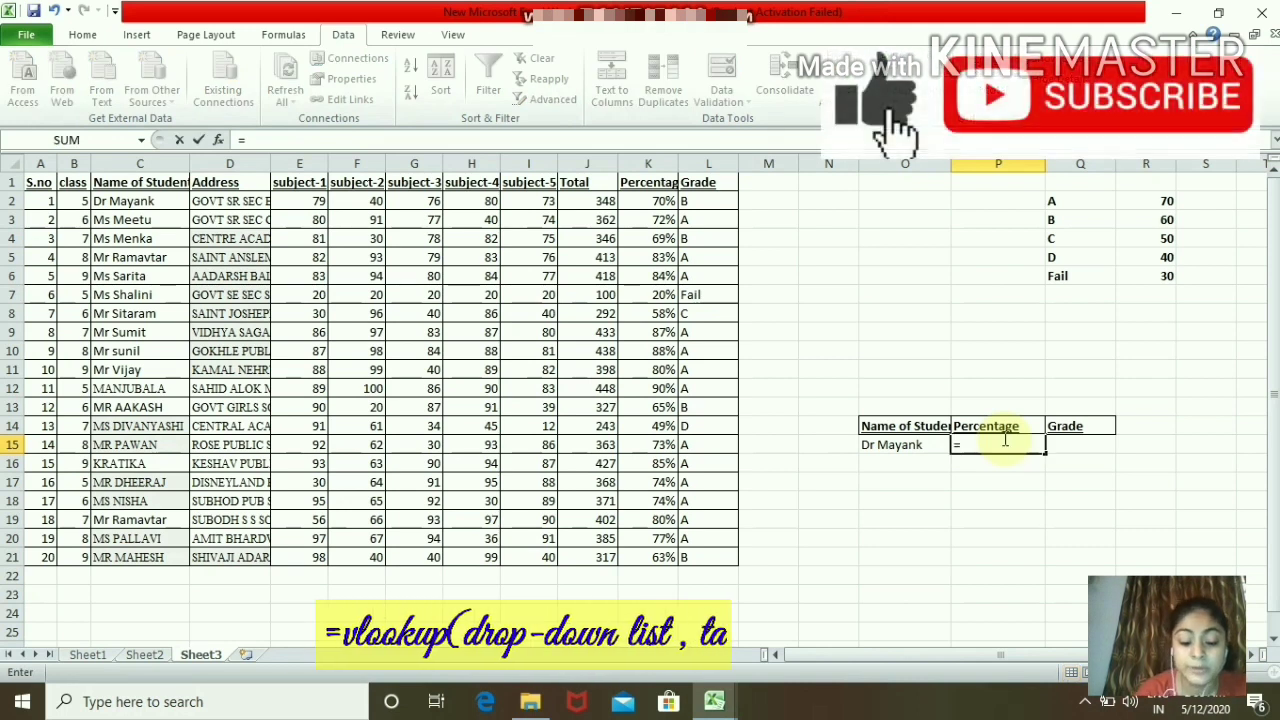
type("vlook")
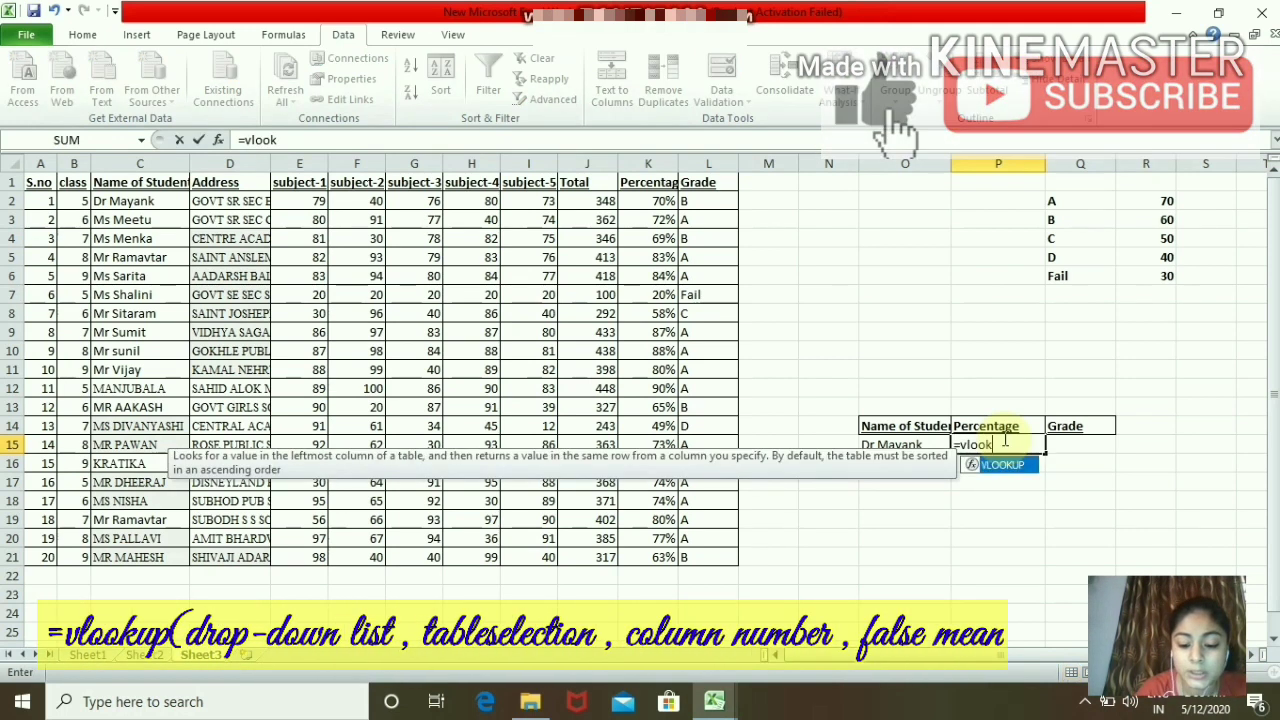
type("up(")
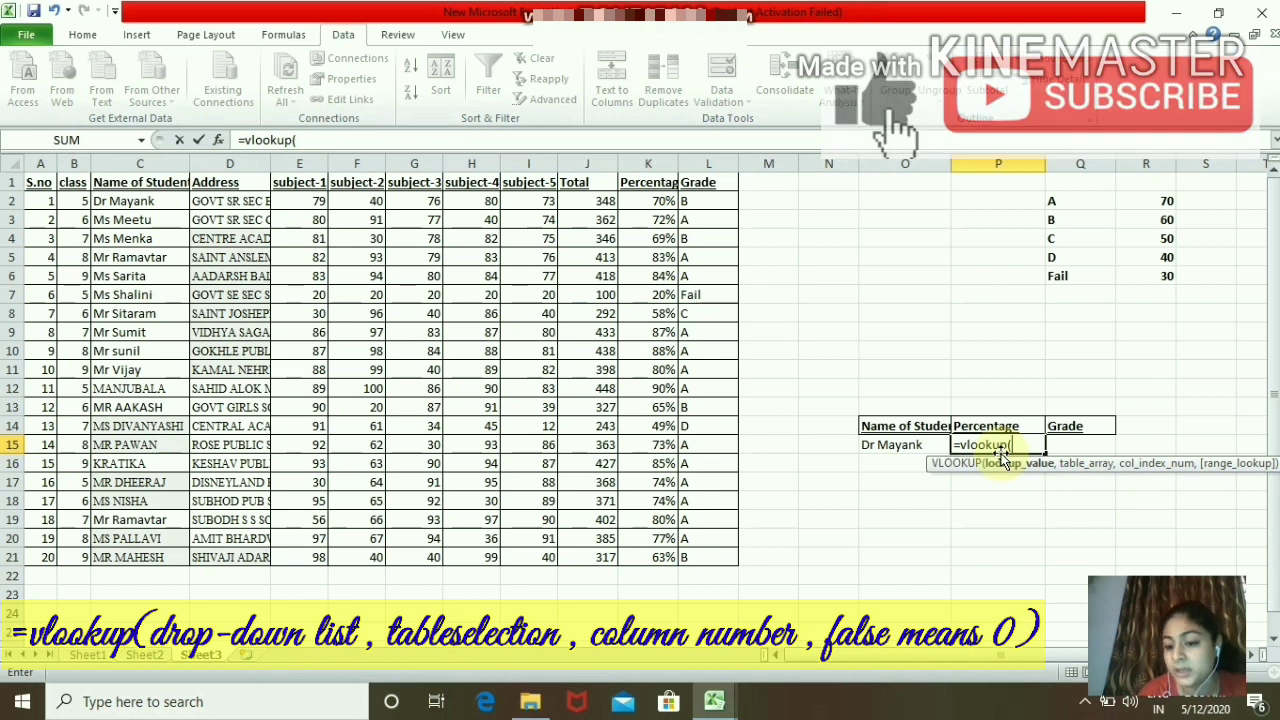
left_click(900, 447)
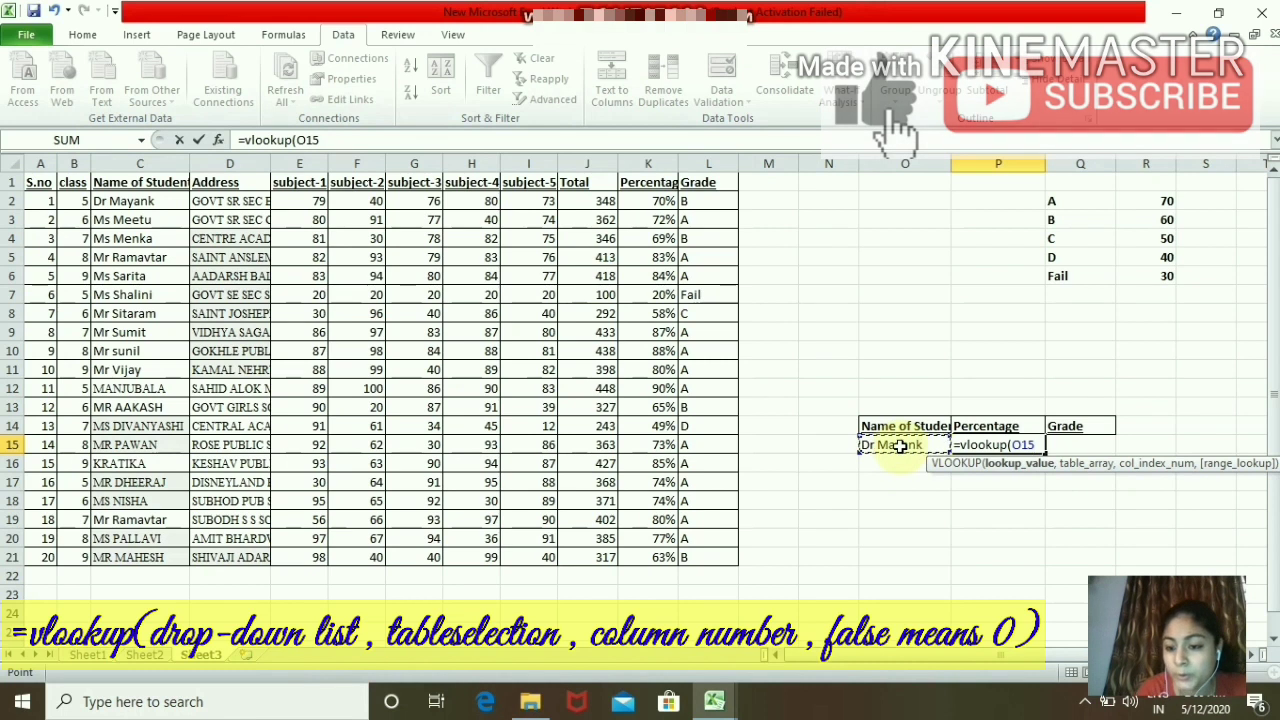
type(",")
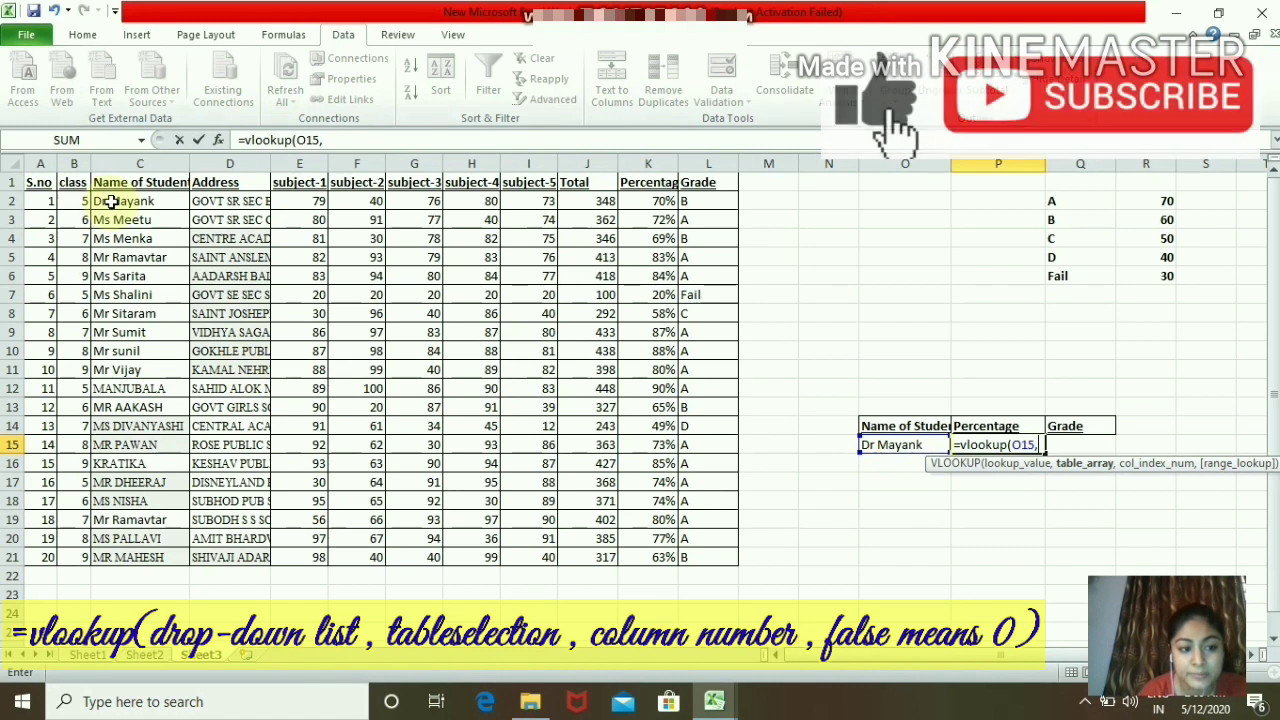
mouse_move(112, 201)
left_mouse_down()
mouse_move(688, 208)
mouse_move(724, 557)
left_mouse_up()
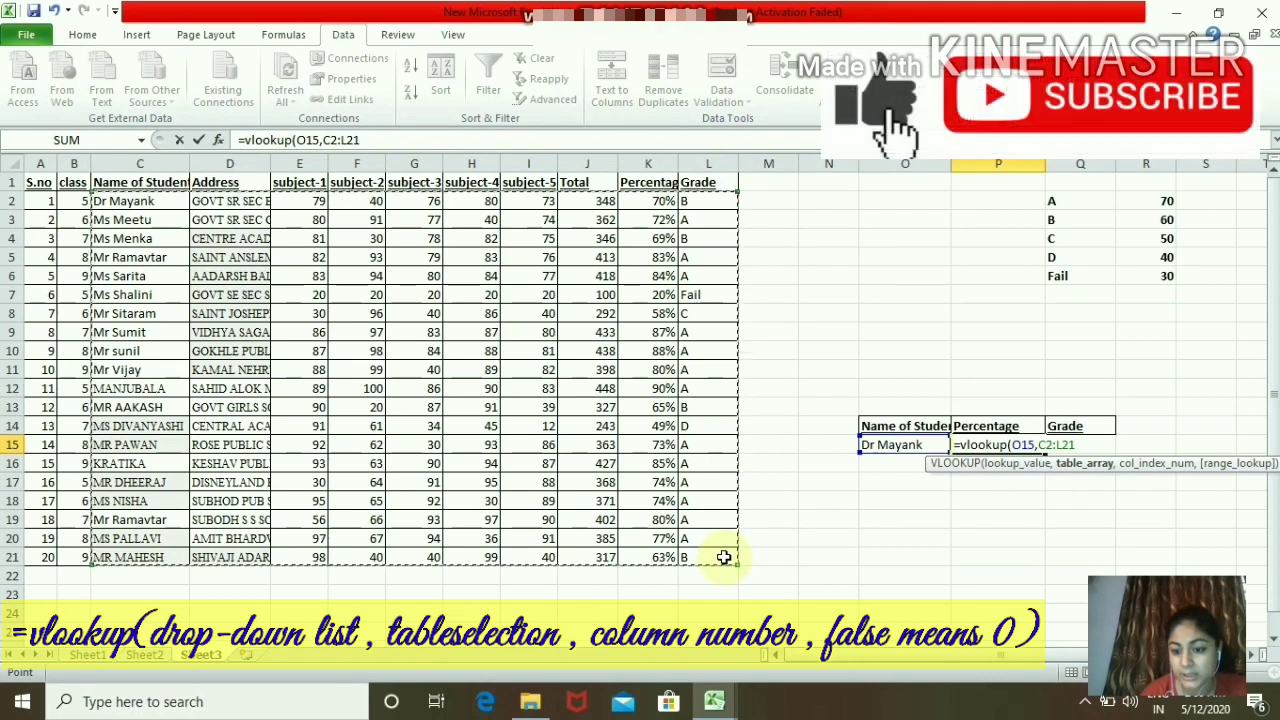
type(",")
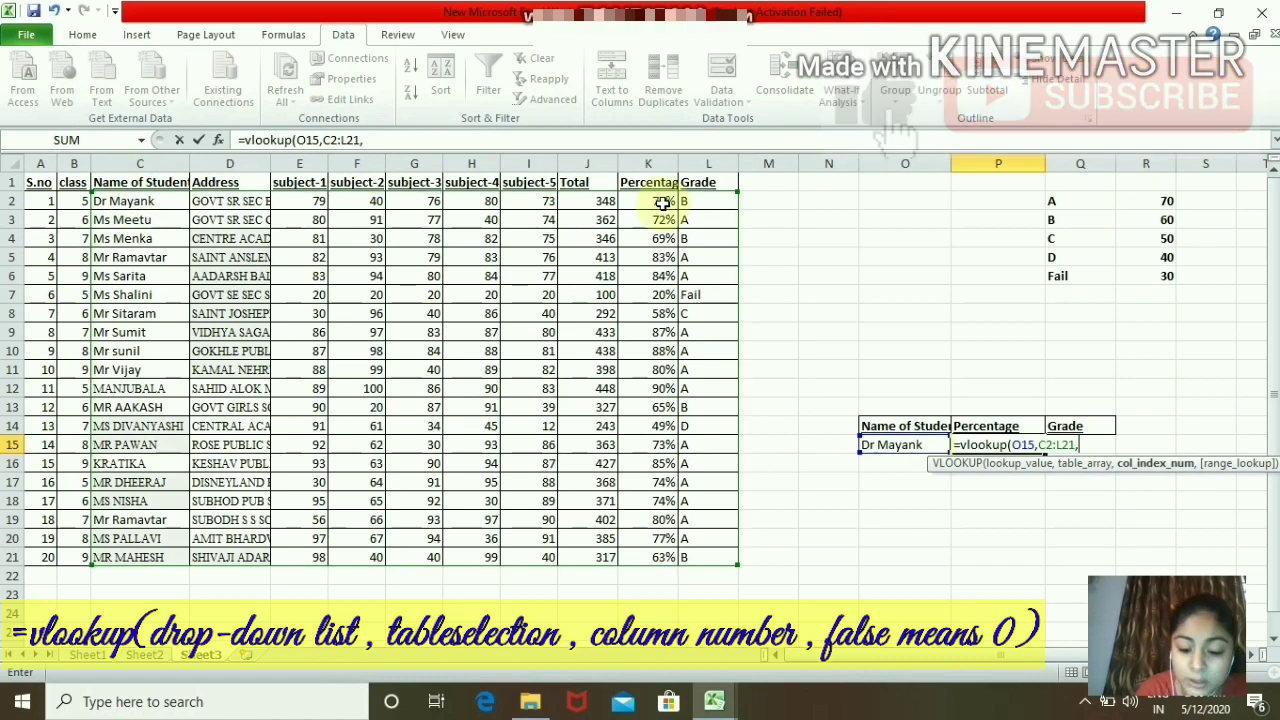
type("9")
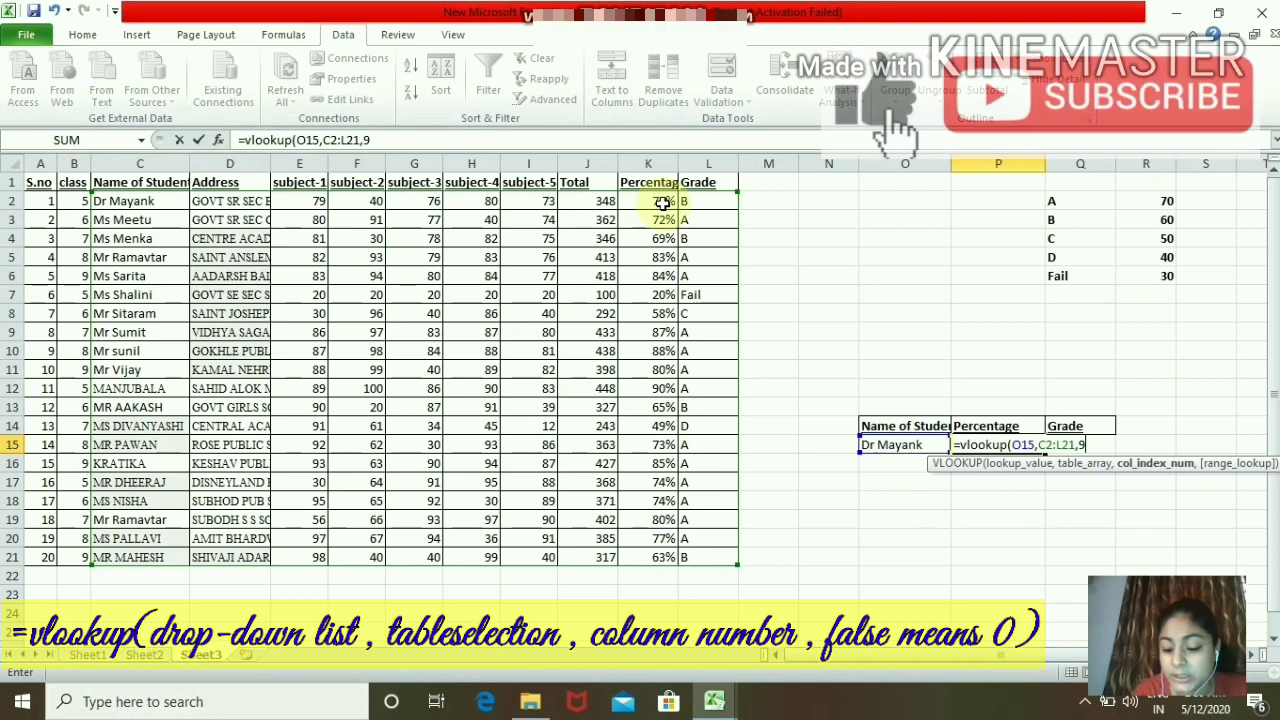
type(",0")
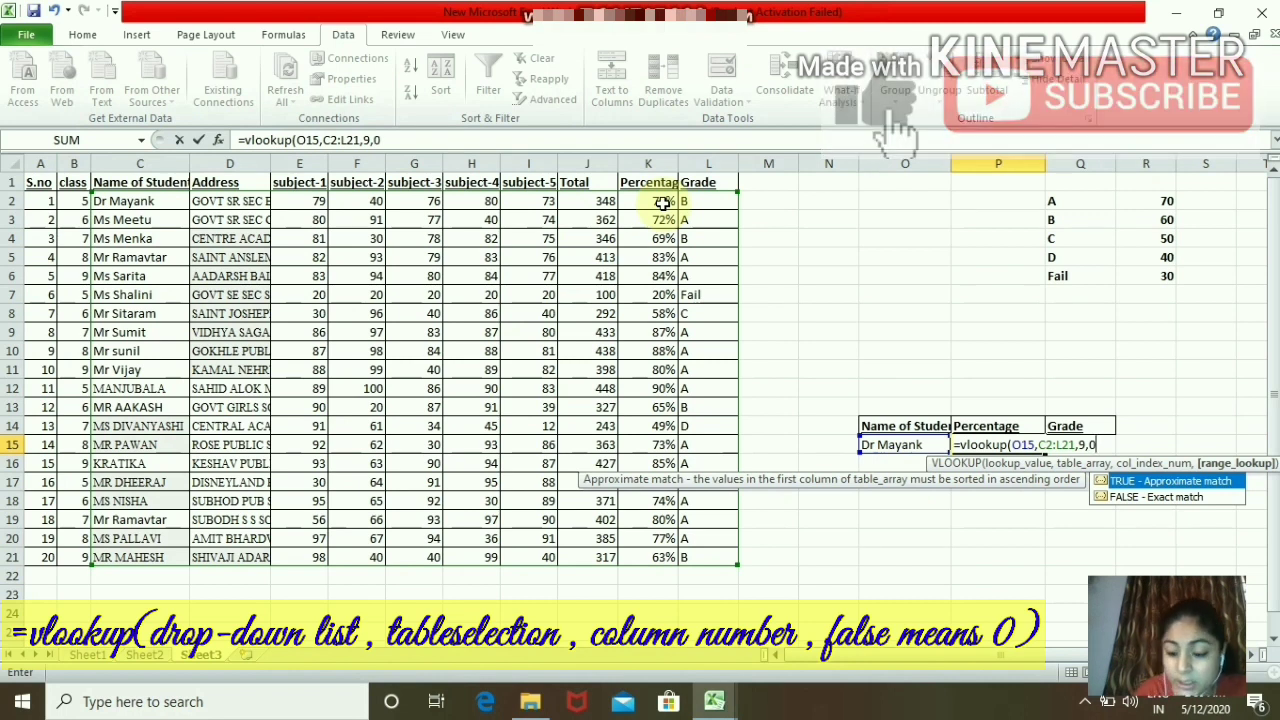
type(")")
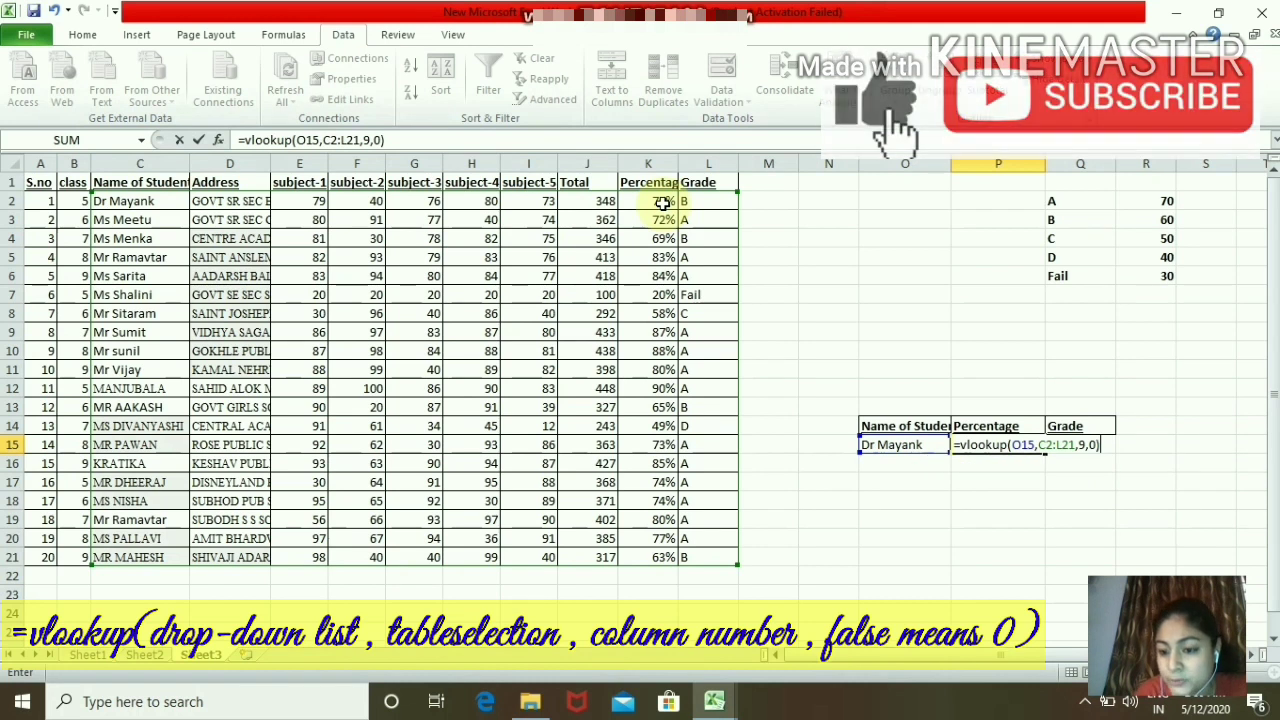
key("Return")
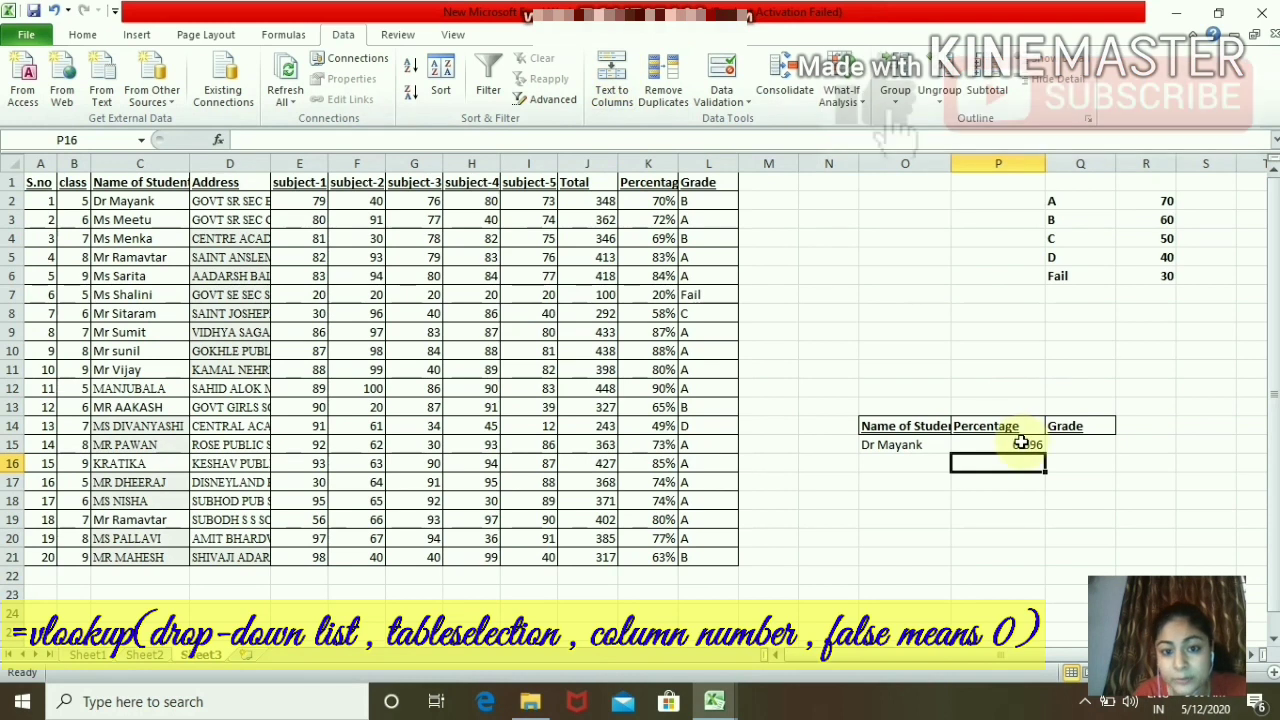
- Apply Percent Style to P15 so the result reads 70%
left_click(1021, 443)
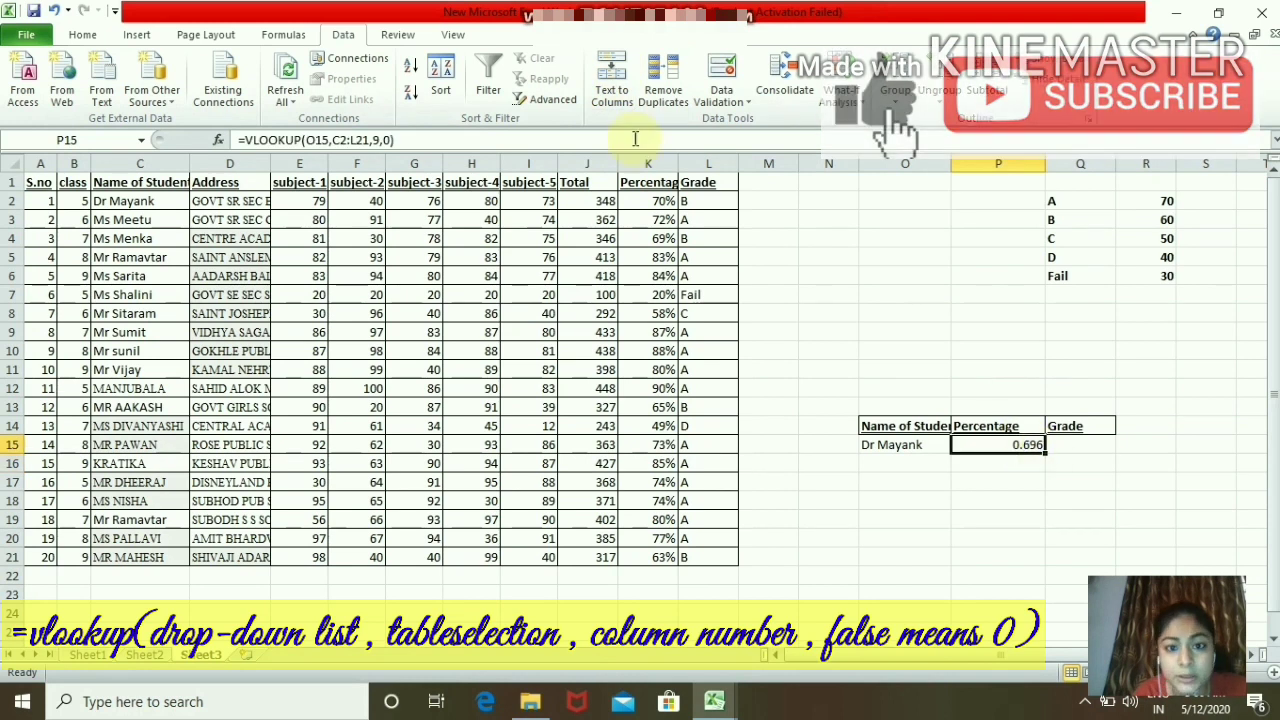
left_click(92, 37)
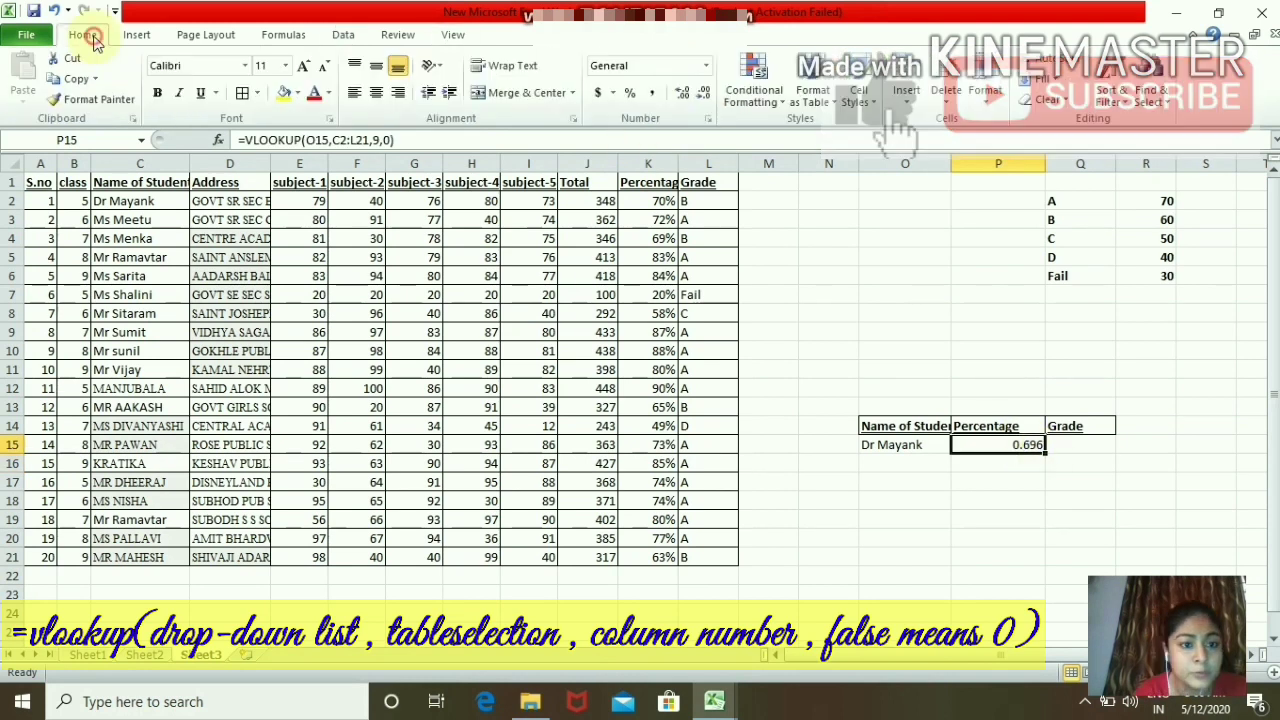
left_click(630, 94)
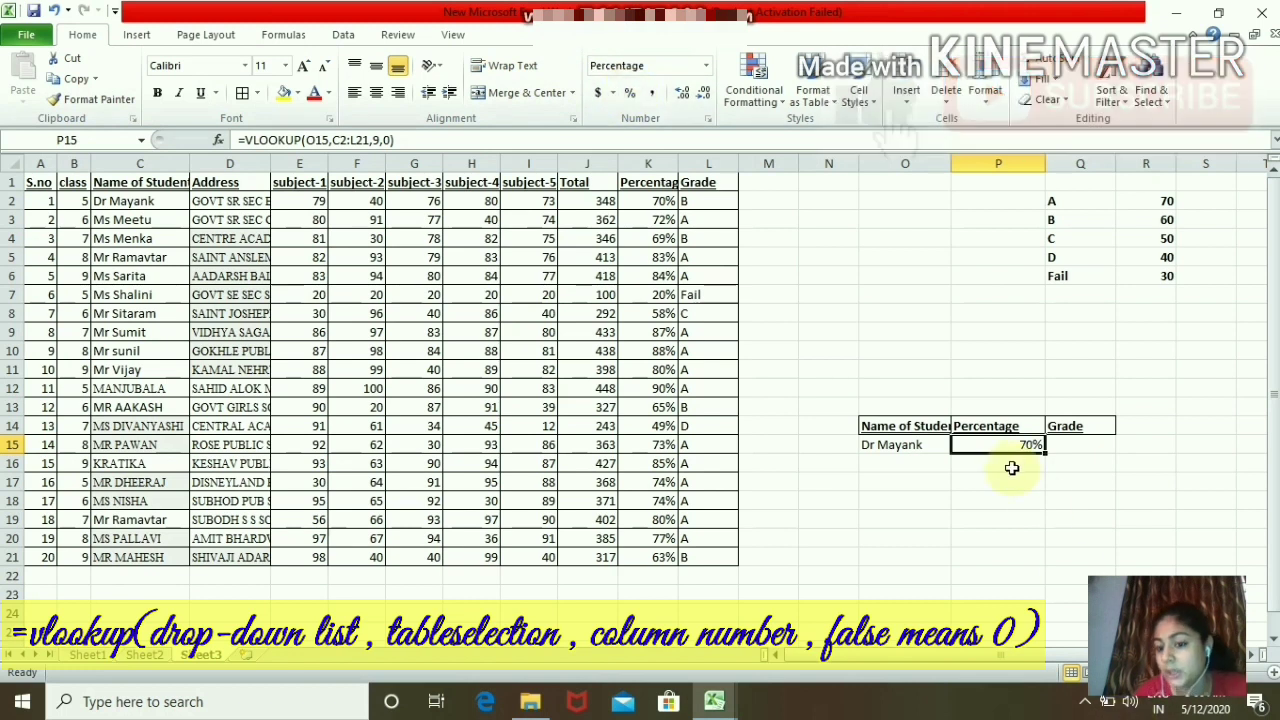
- Pick the last student, then another, in O15 and see P15 update to 85%
left_click(920, 446)
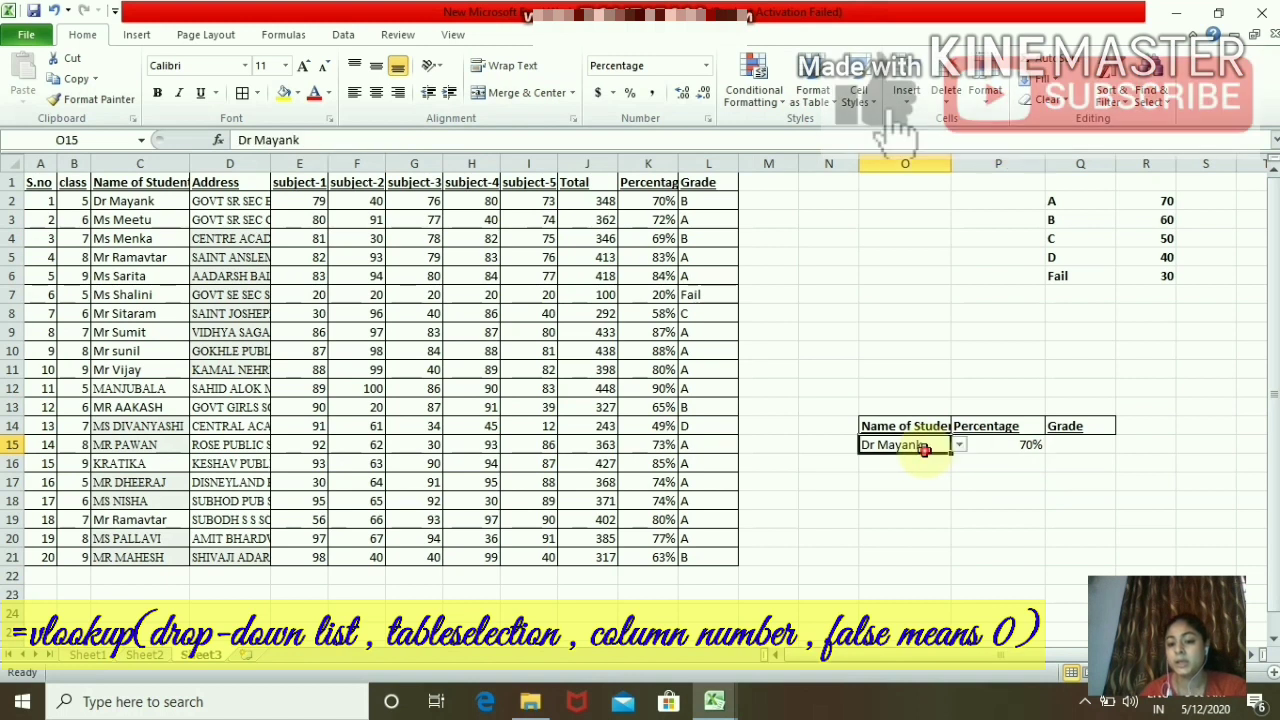
left_click(960, 446)
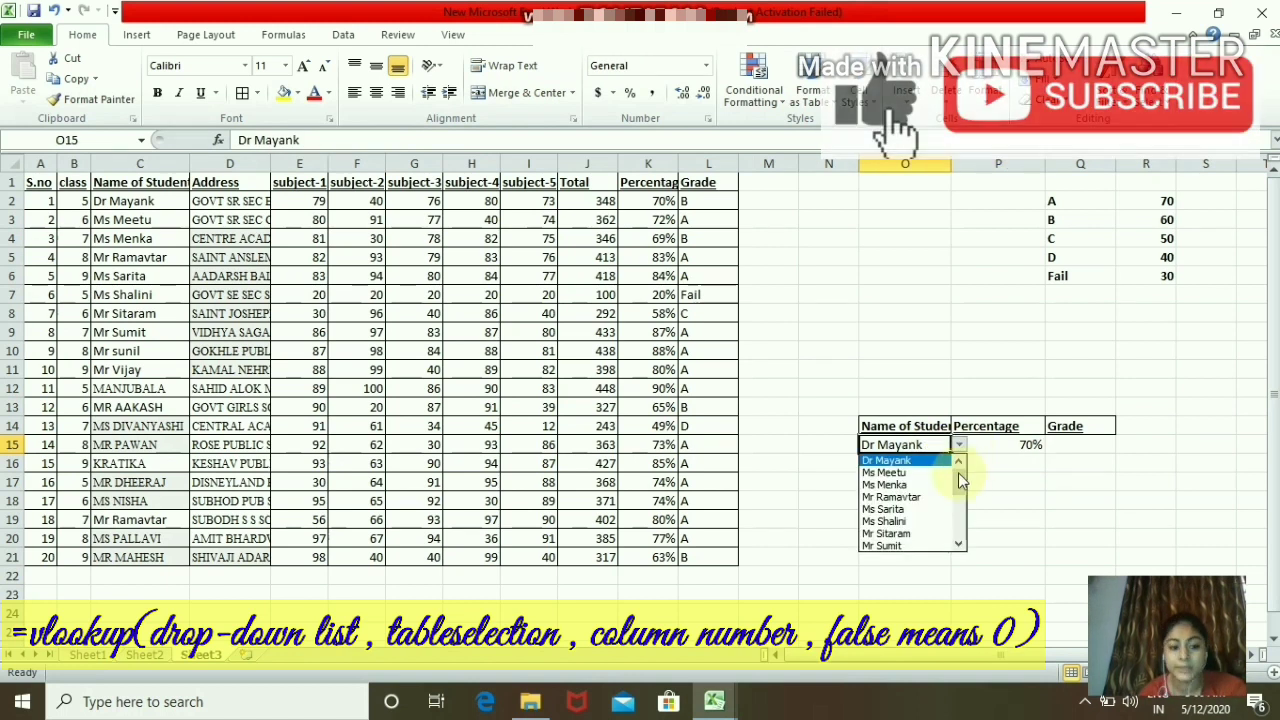
left_click_drag(958, 472, 962, 542)
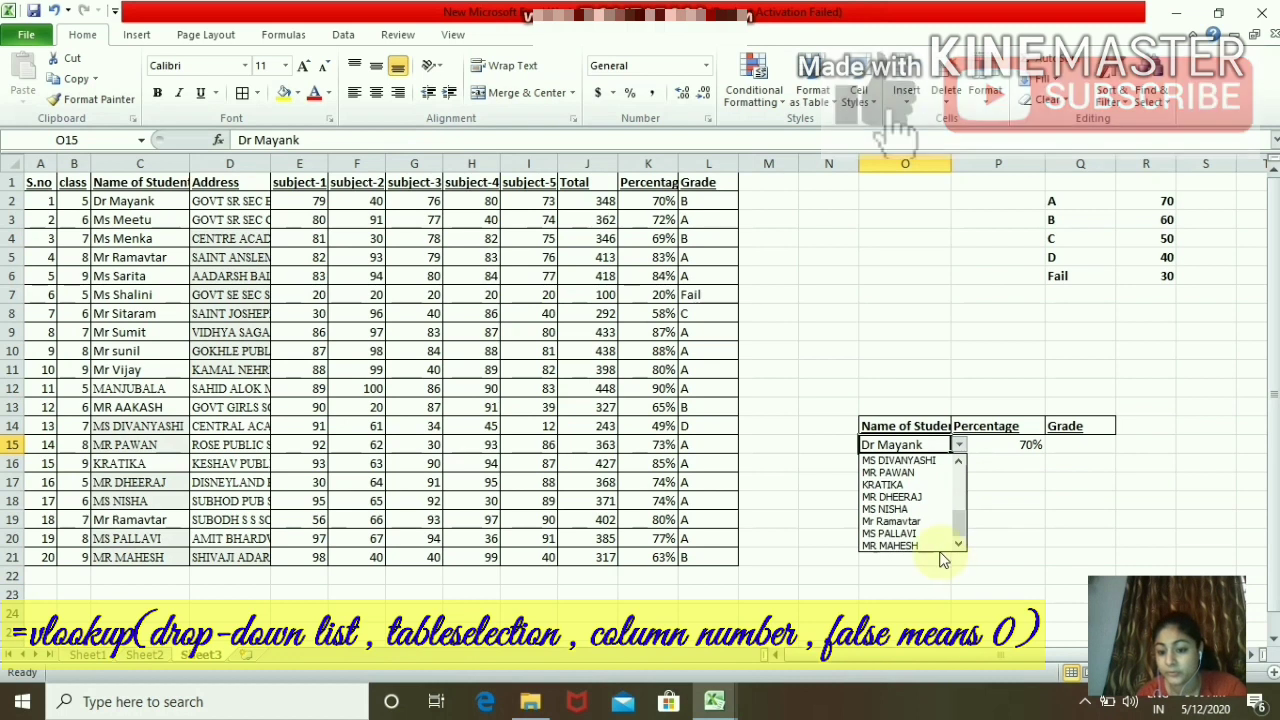
left_click(937, 543)
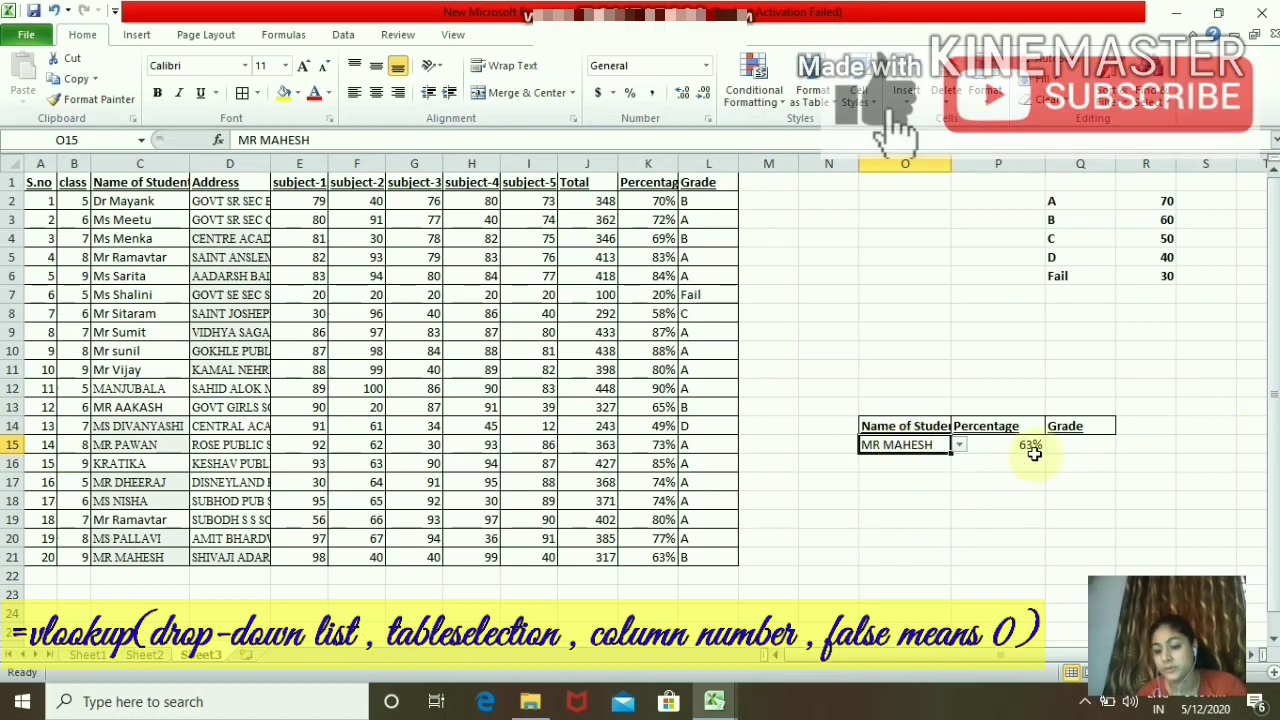
left_click(958, 444)
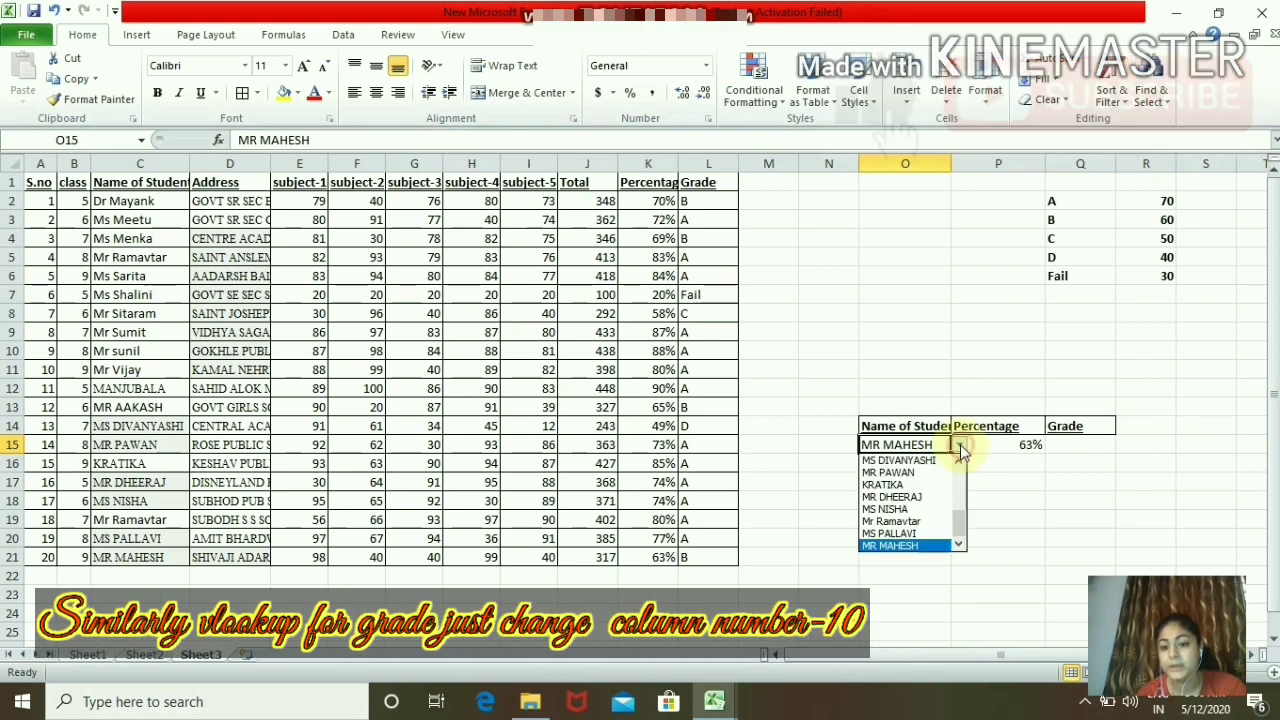
left_click(906, 485)
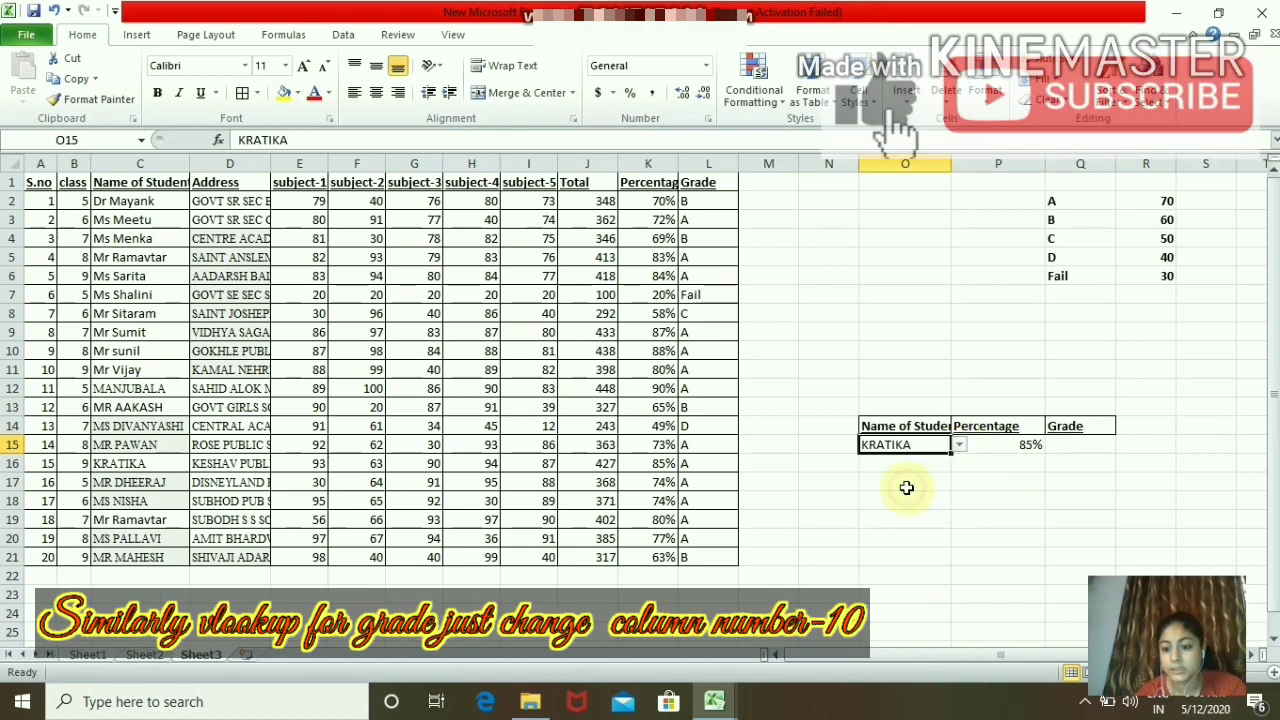